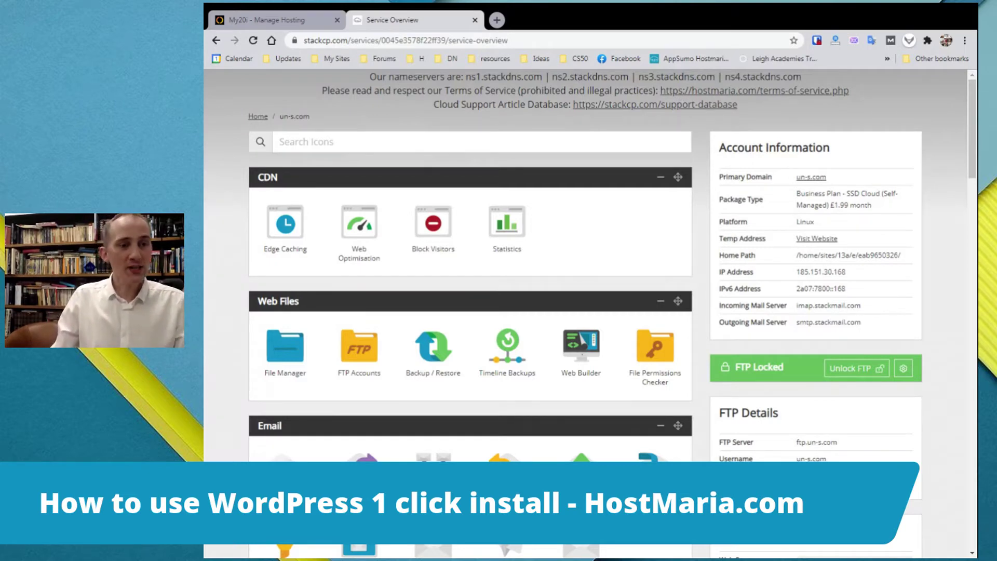
pyautogui.scroll(-3, 222, 257)
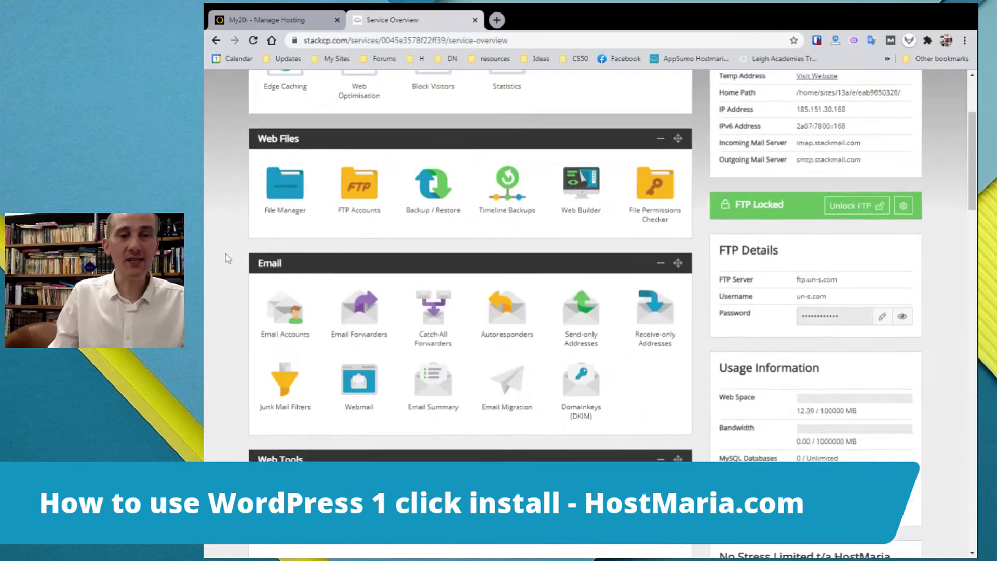
pyautogui.scroll(3, 225, 254)
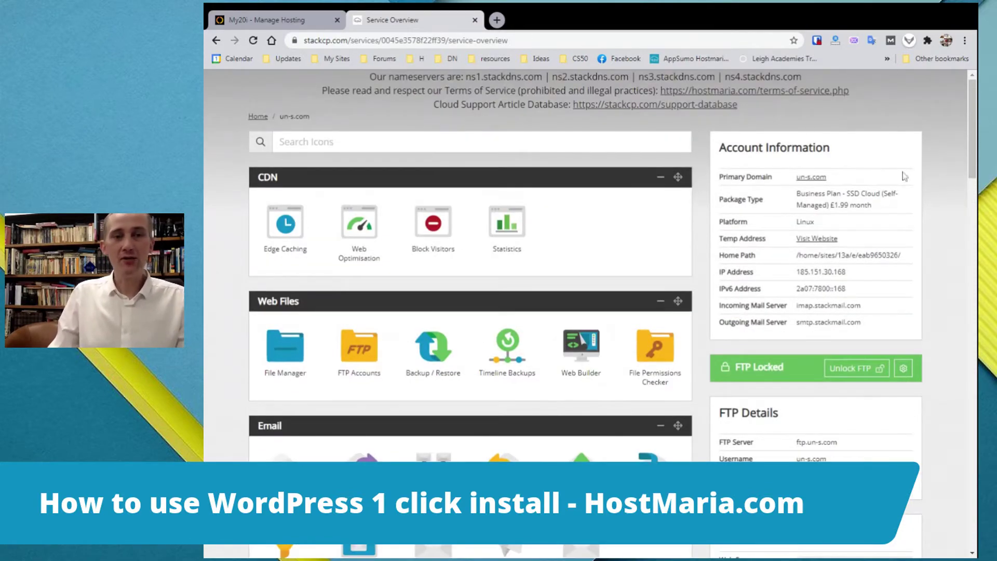
pyautogui.moveTo(848, 182); pyautogui.dragTo(779, 185)
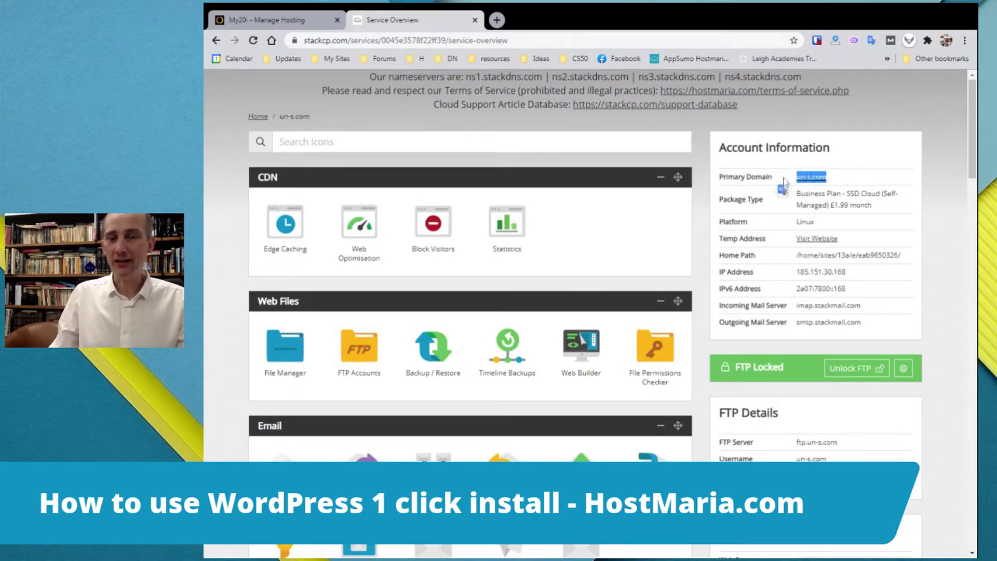
pyautogui.click(902, 180)
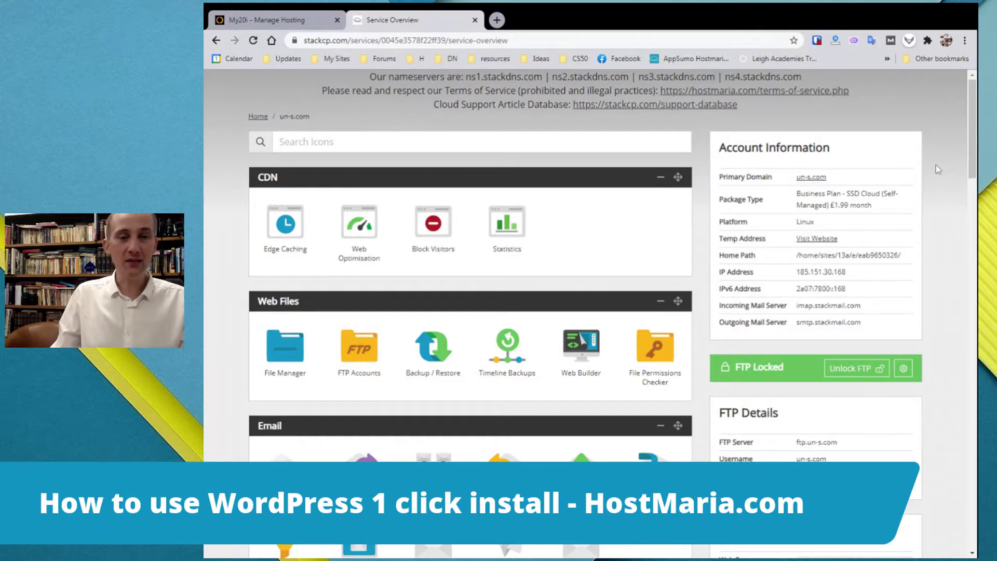
pyautogui.scroll(-1, 945, 172)
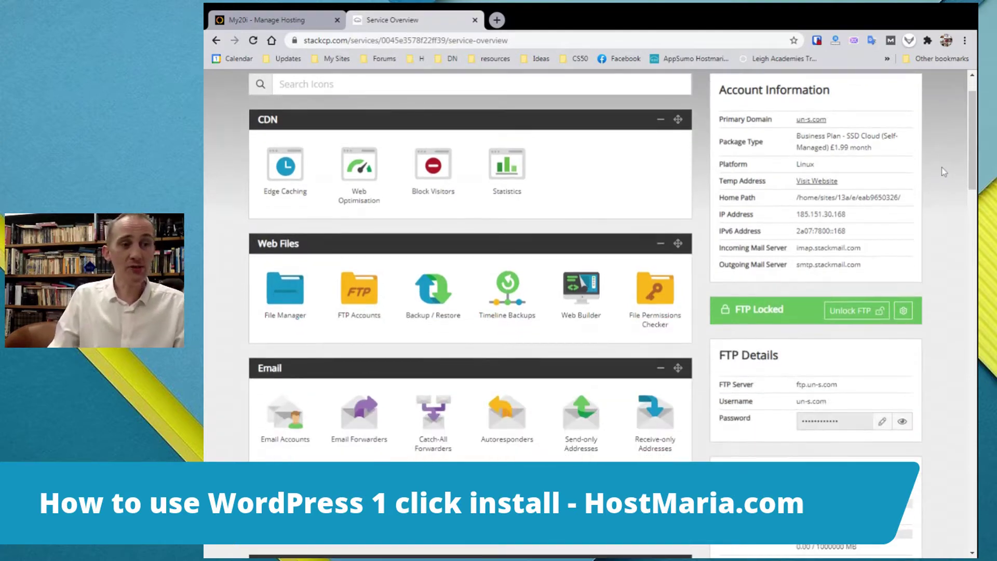
pyautogui.scroll(-5, 238, 286)
pyautogui.scroll(-1, 239, 282)
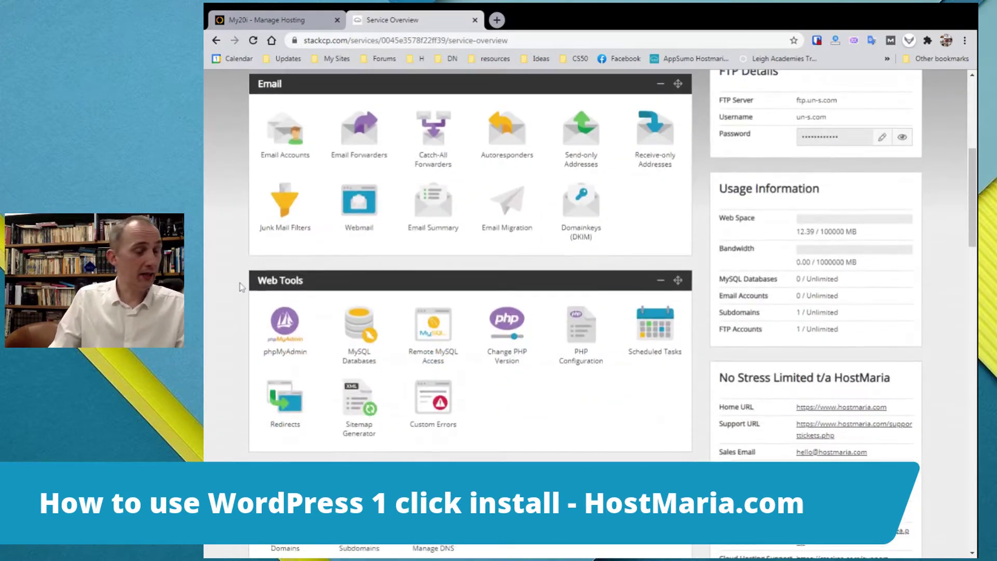
pyautogui.scroll(9, 239, 283)
pyautogui.scroll(-10, 240, 287)
pyautogui.scroll(-2, 240, 287)
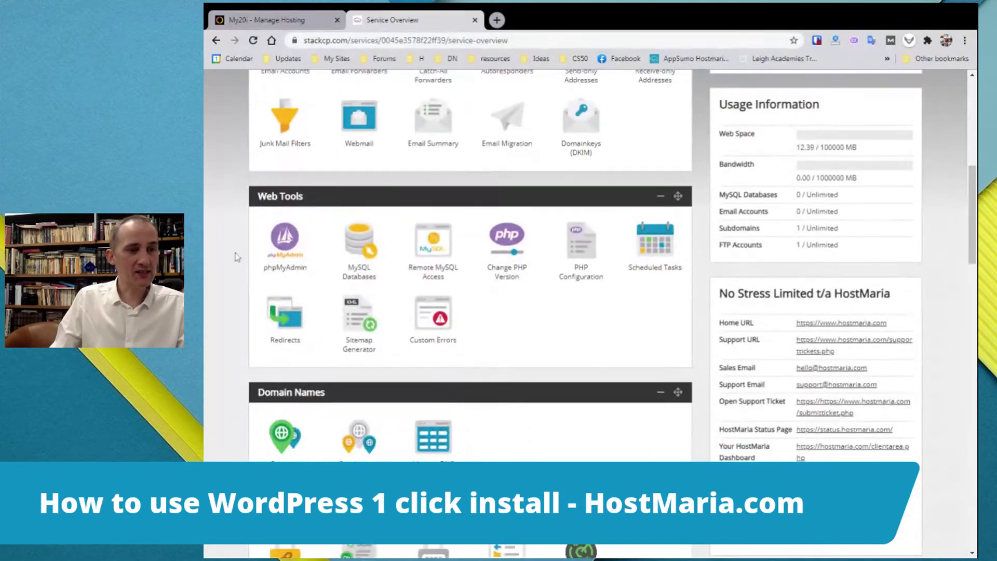
pyautogui.click(291, 402)
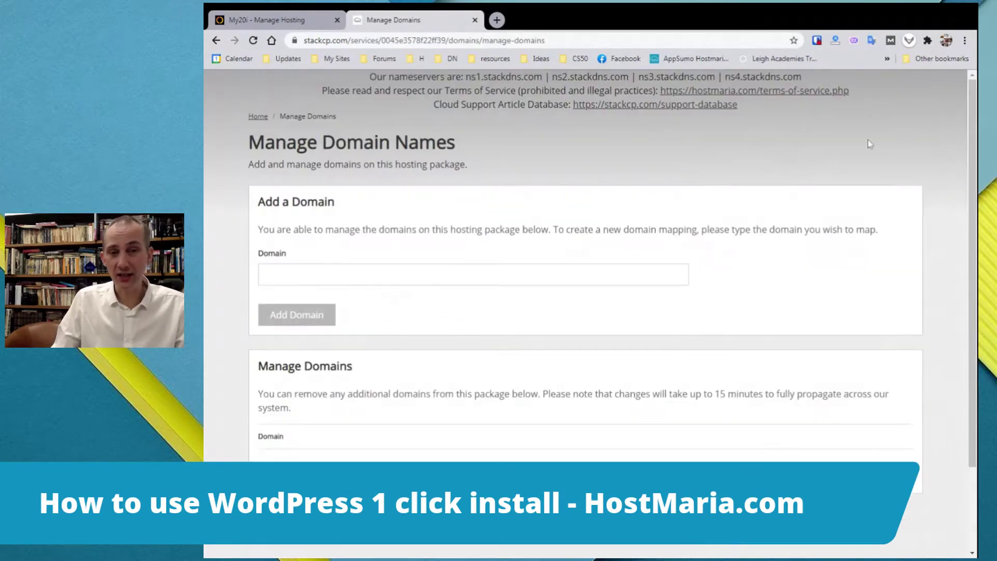
pyautogui.scroll(-5, 934, 214)
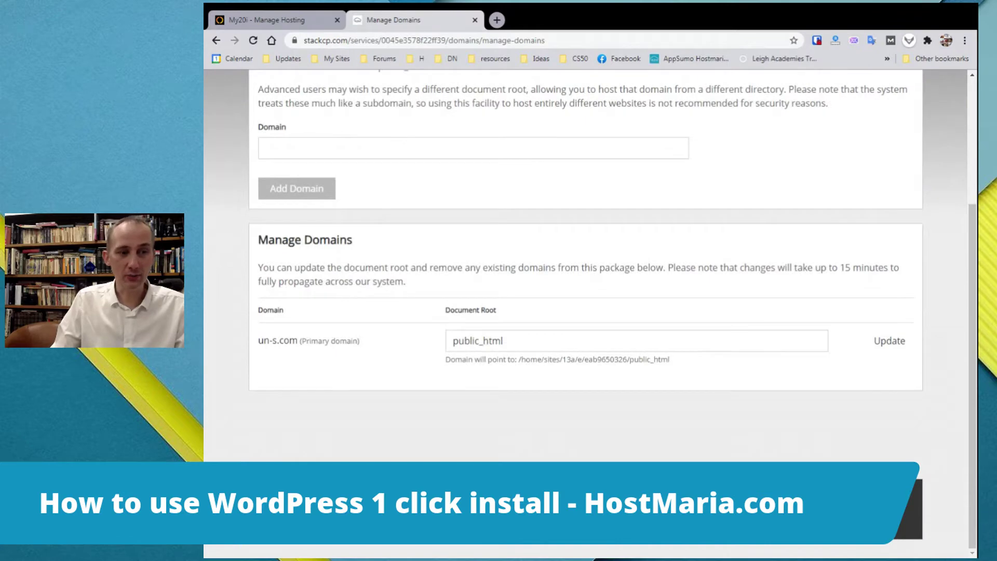
pyautogui.moveTo(258, 341); pyautogui.dragTo(298, 342)
pyautogui.scroll(4, 250, 169)
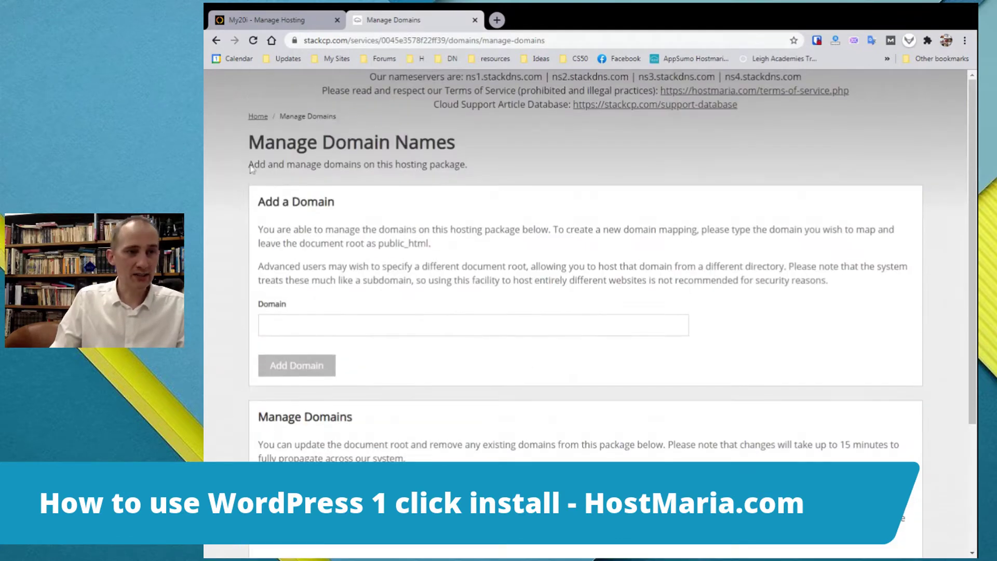
pyautogui.click(259, 116)
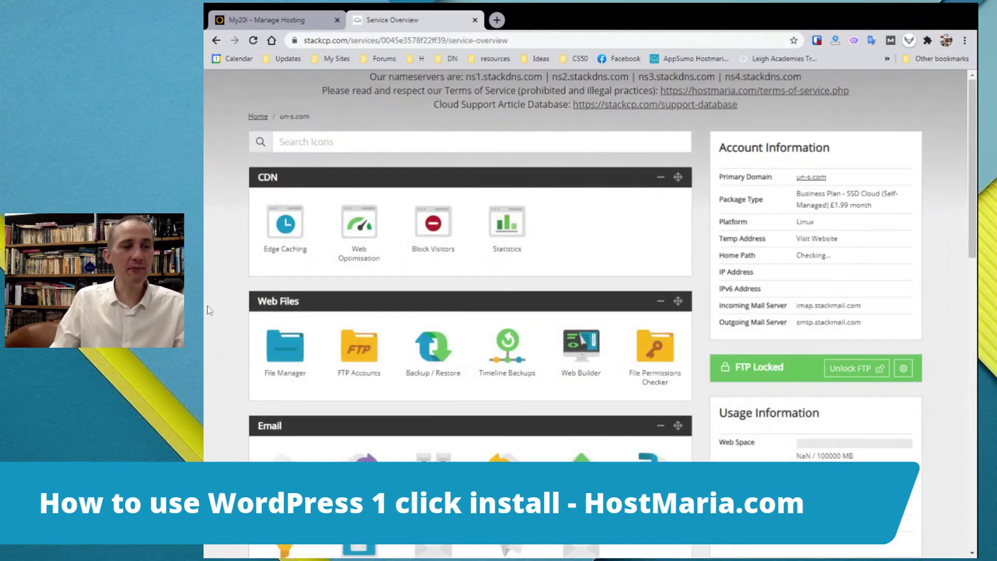
pyautogui.scroll(-10, 229, 343)
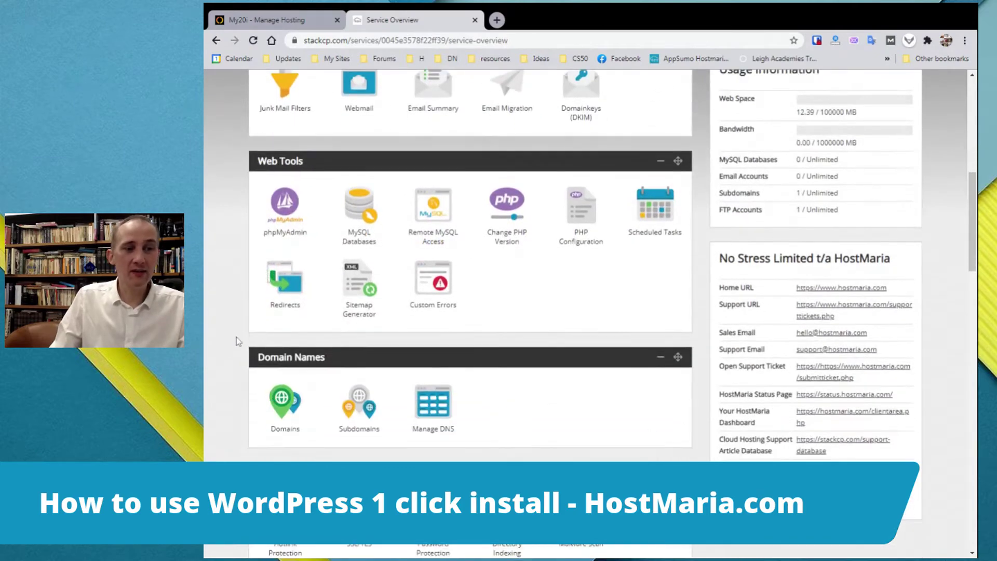
pyautogui.click(362, 346)
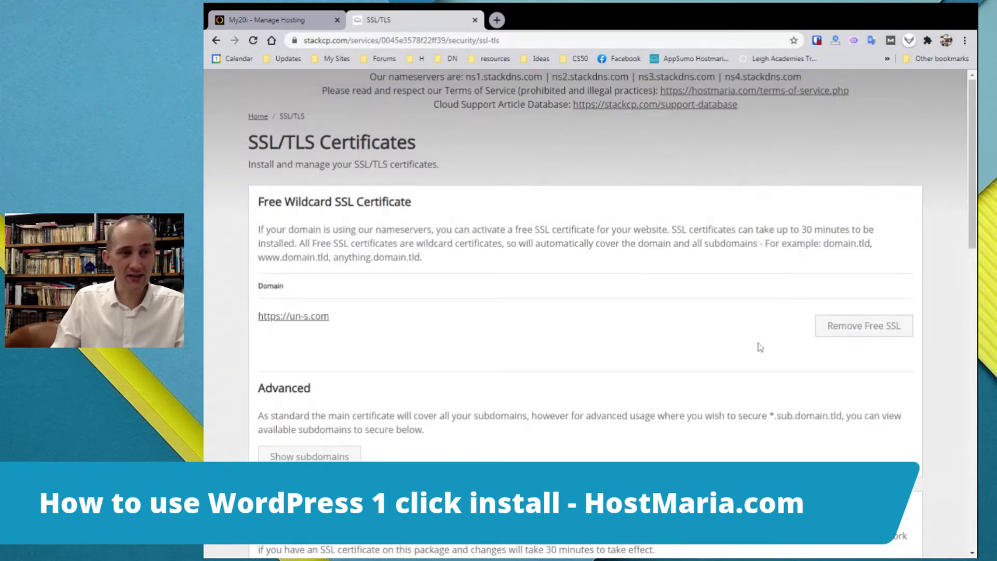
pyautogui.click(257, 117)
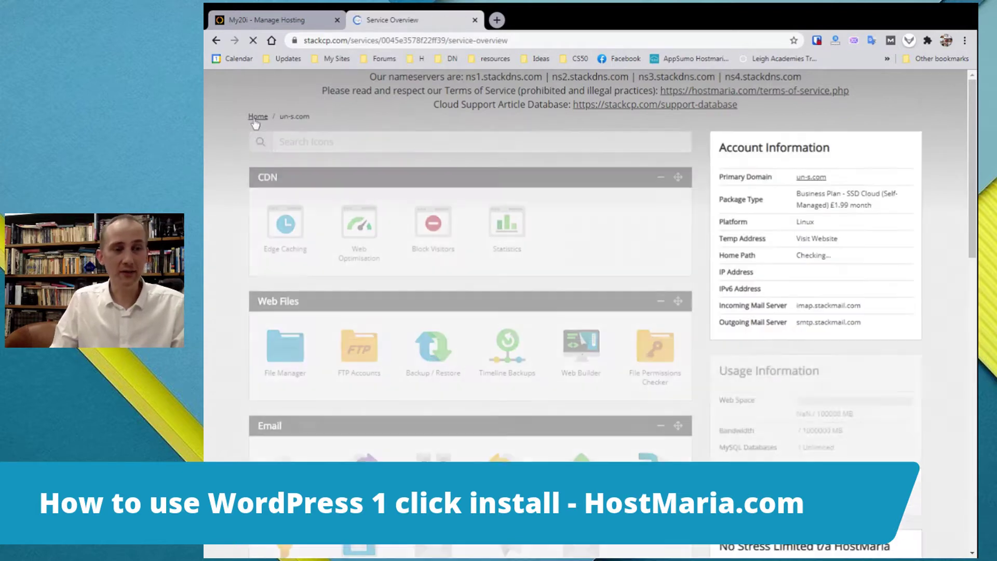
pyautogui.scroll(-2, 226, 356)
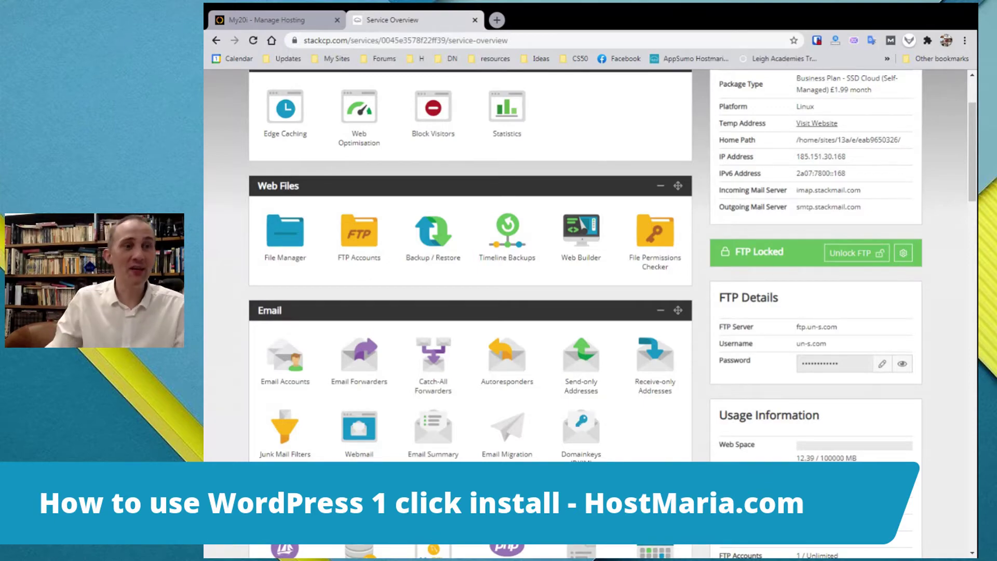
pyautogui.scroll(-7, 239, 319)
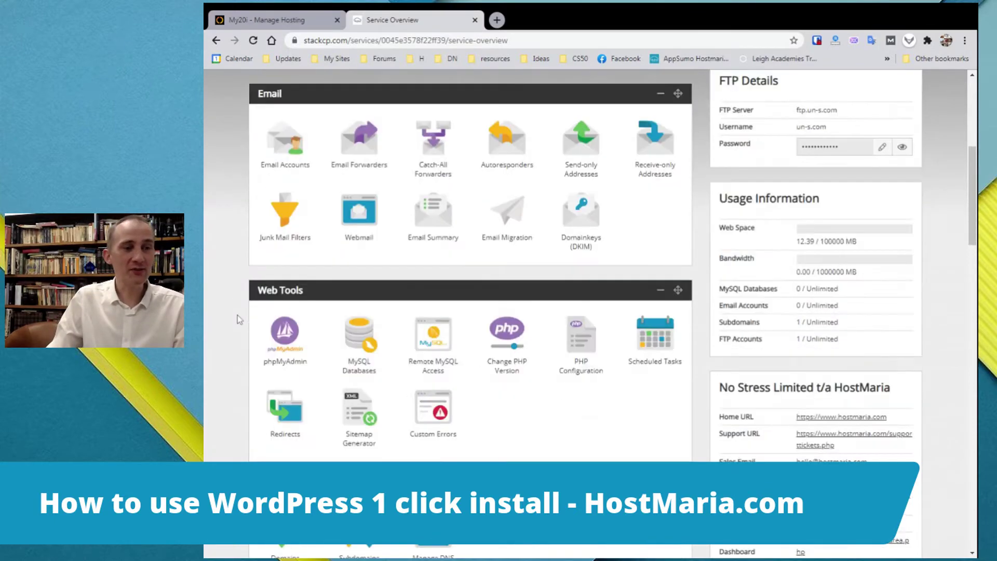
pyautogui.click(292, 404)
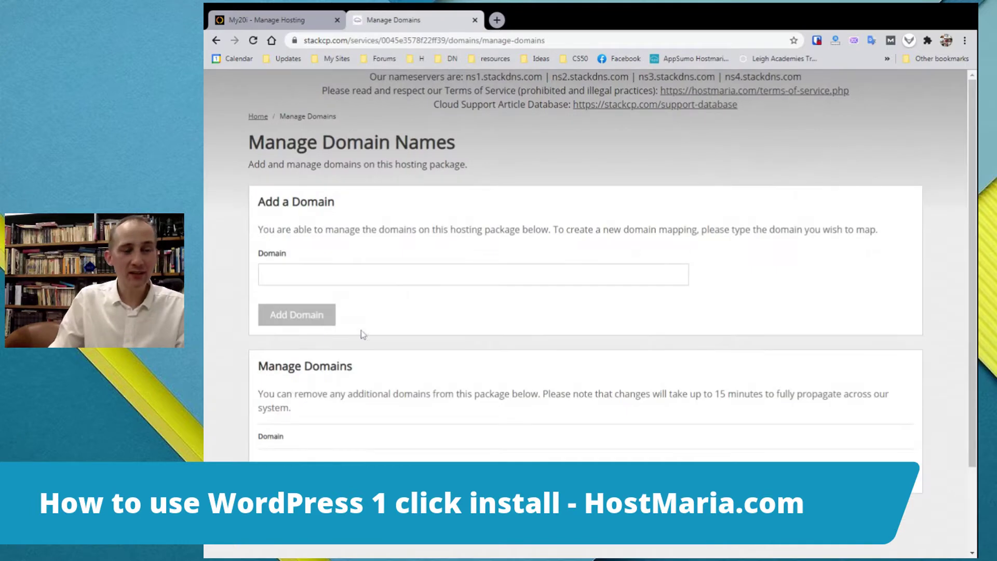
pyautogui.scroll(-2, 343, 335)
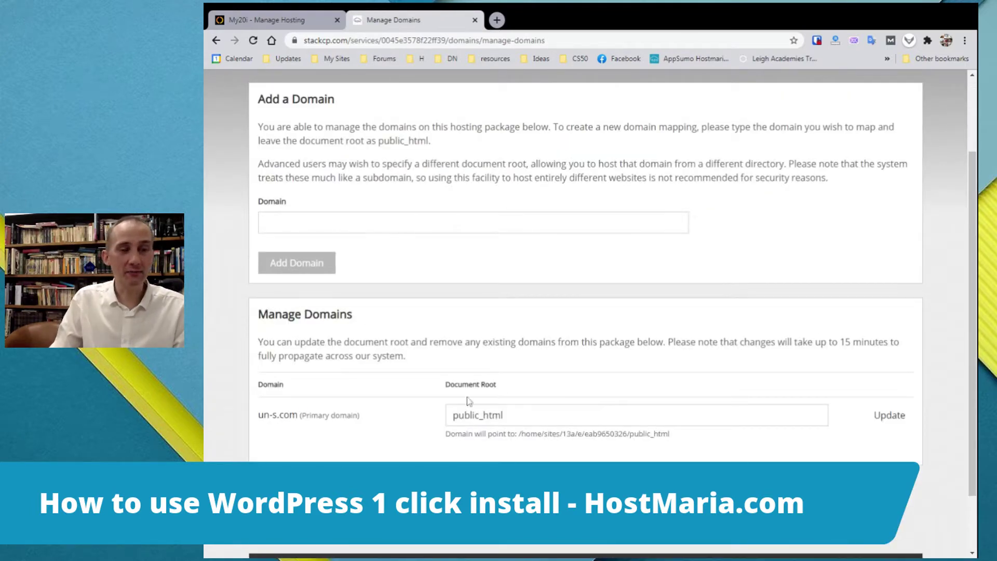
pyautogui.moveTo(503, 415); pyautogui.dragTo(413, 432)
pyautogui.click(413, 432)
pyautogui.scroll(-1, 418, 435)
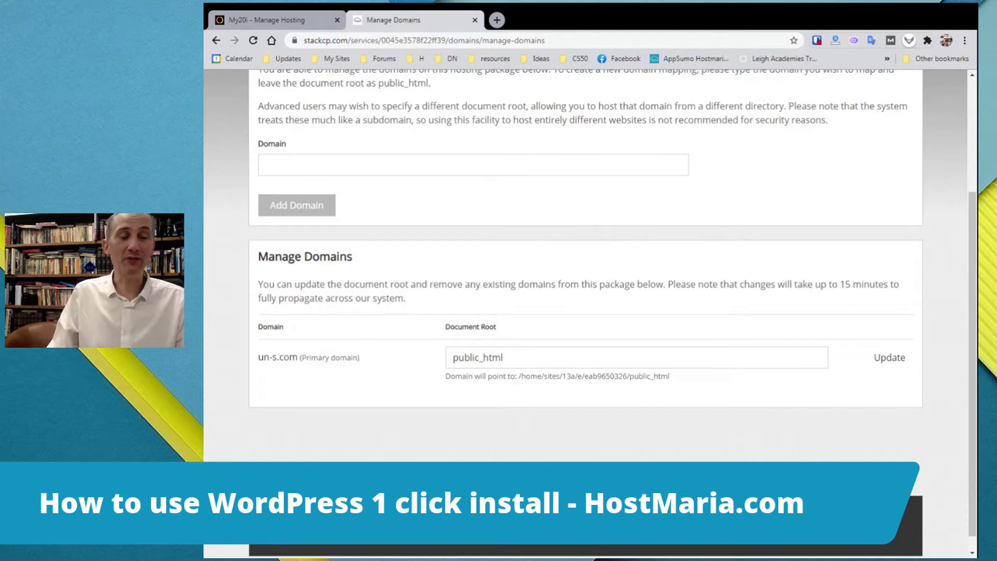
pyautogui.moveTo(506, 358); pyautogui.dragTo(420, 359)
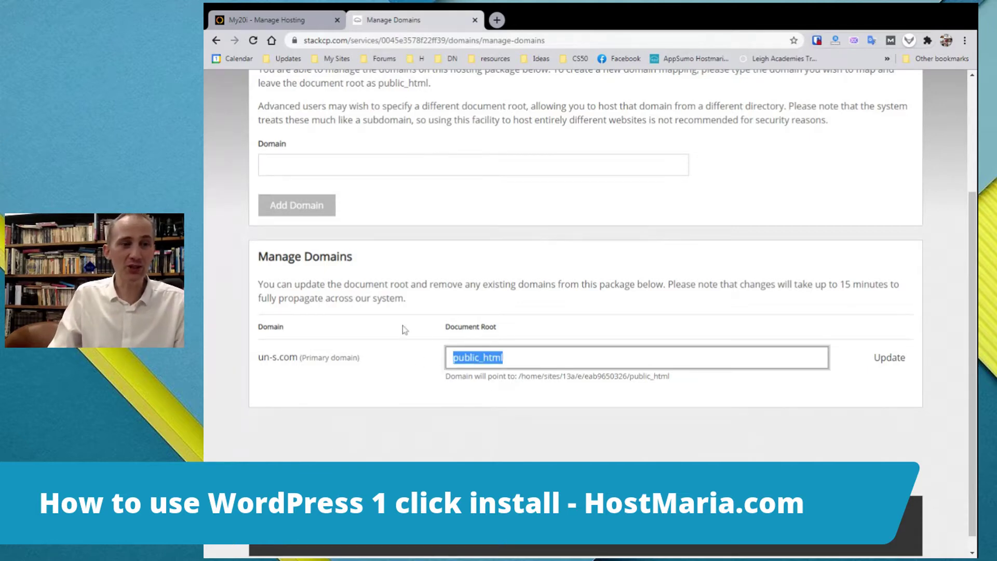
pyautogui.click(405, 331)
pyautogui.scroll(3, 403, 306)
pyautogui.click(257, 116)
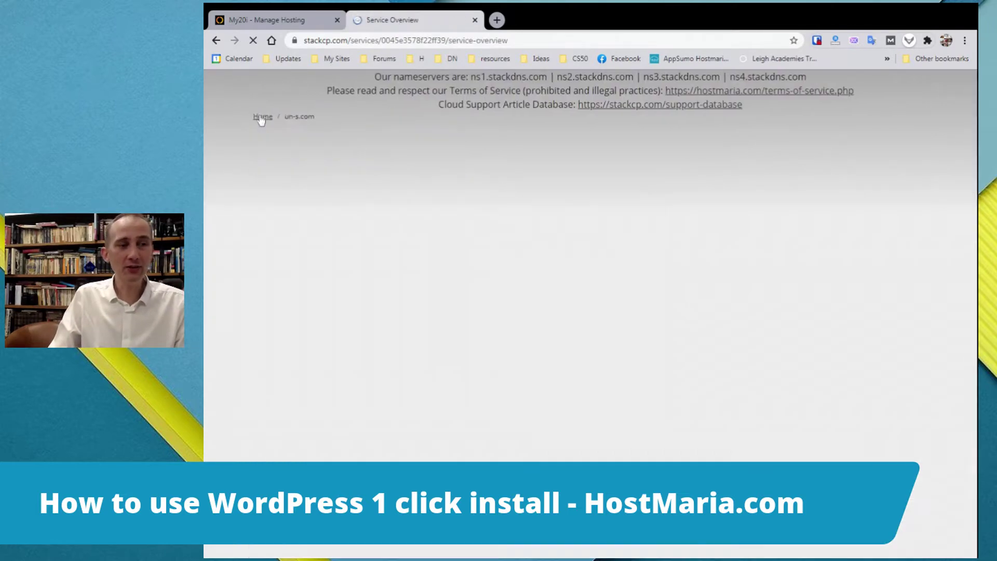
pyautogui.scroll(-1, 232, 210)
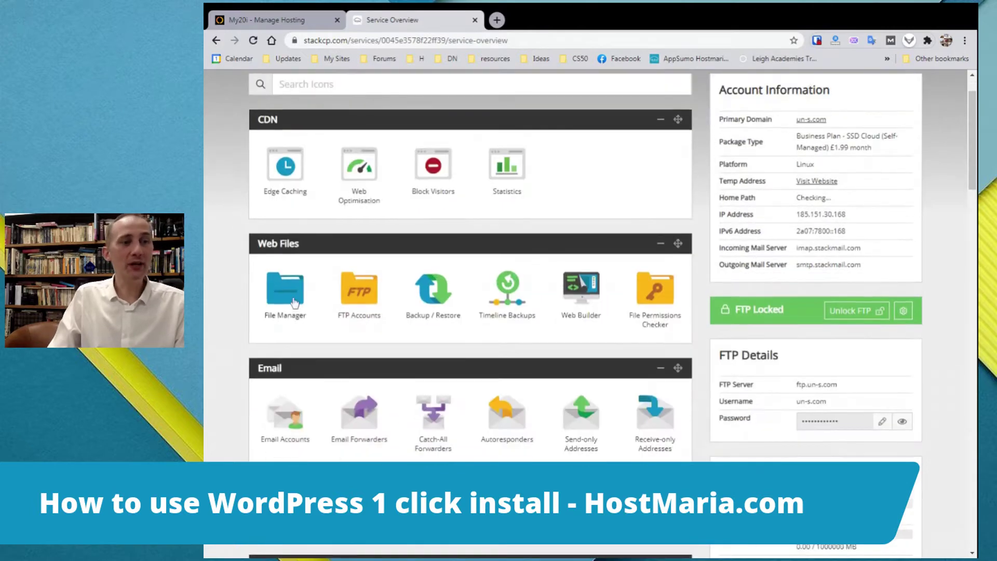
pyautogui.click(293, 295)
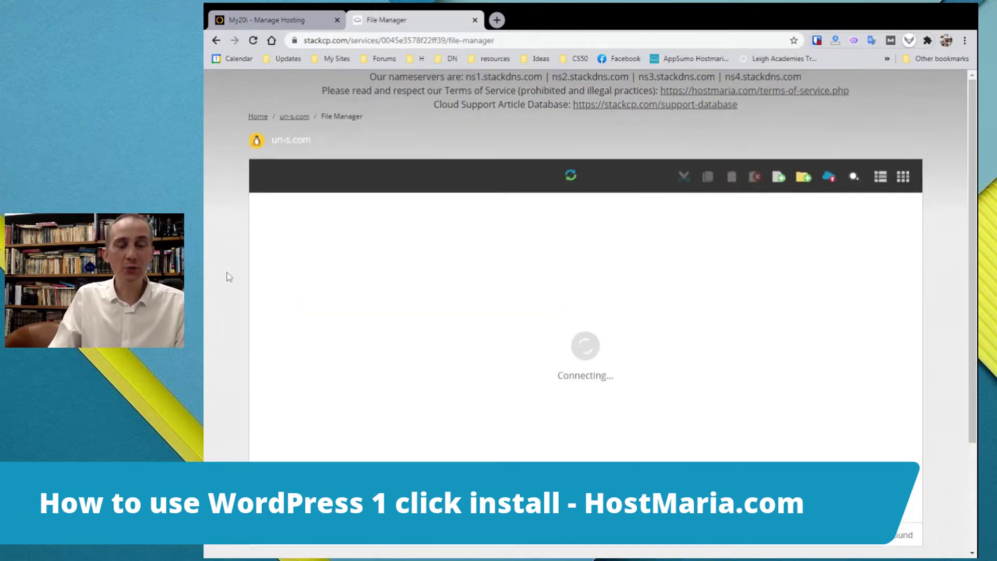
pyautogui.scroll(-1, 231, 275)
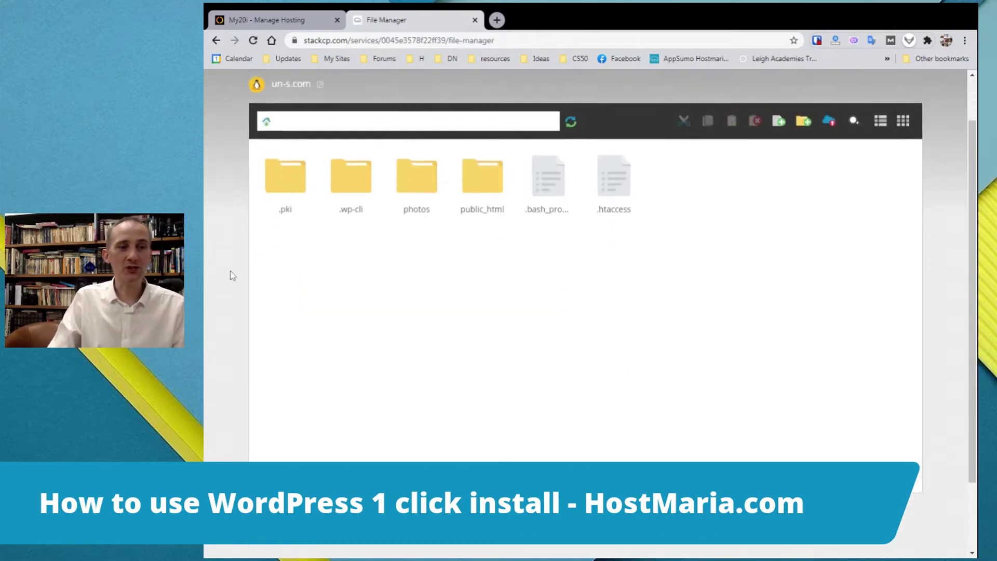
pyautogui.doubleClick(487, 184)
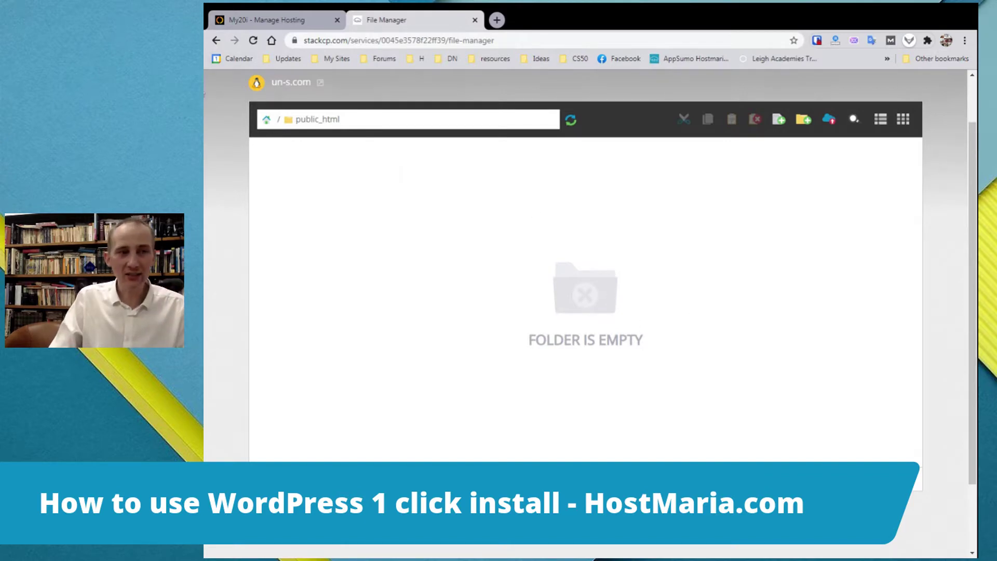
pyautogui.click(267, 122)
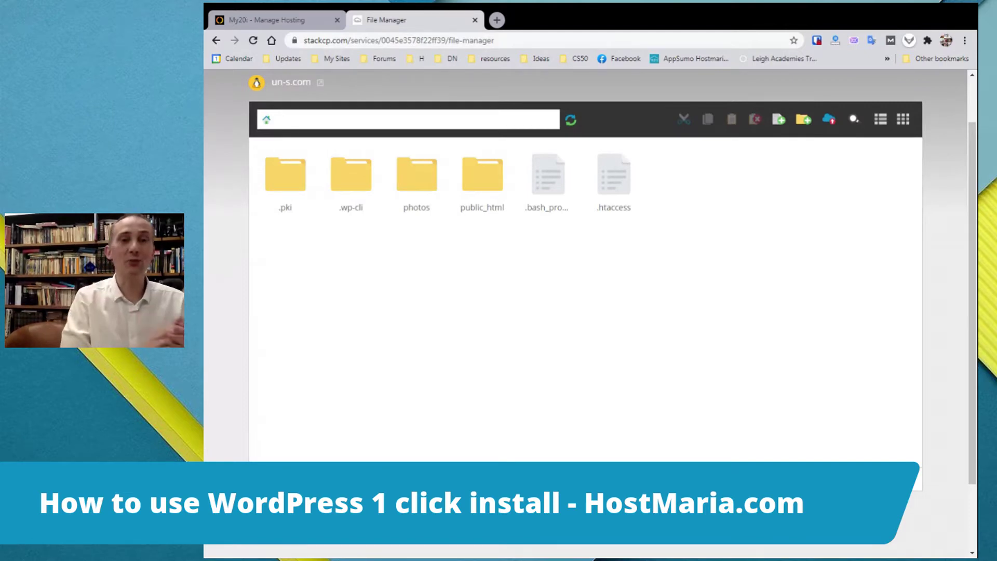
pyautogui.scroll(1, 256, 88)
pyautogui.click(258, 117)
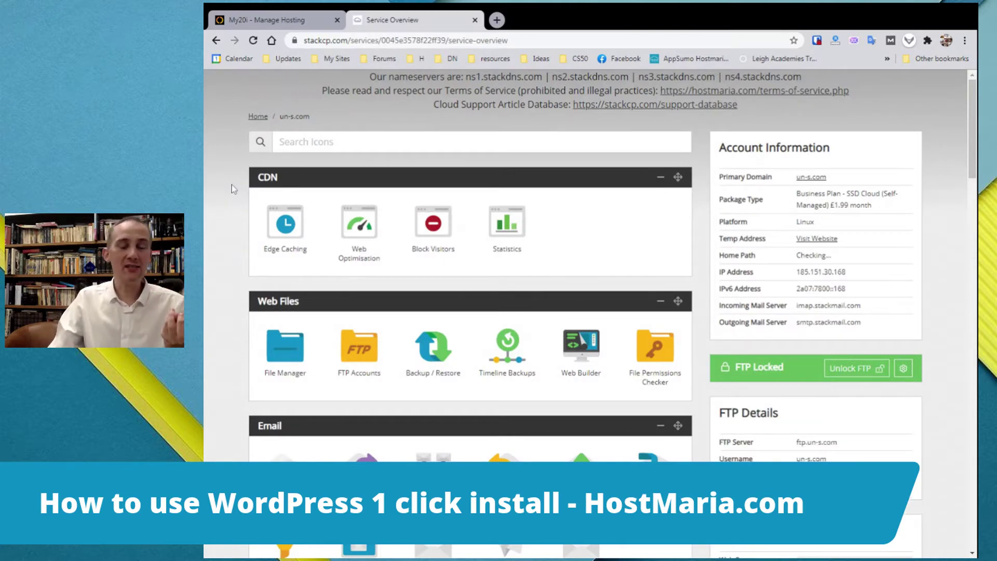
# Scroll to the bottom of the One-Click Installs catalogue and open the WordPress install form
pyautogui.scroll(-5, 238, 196)
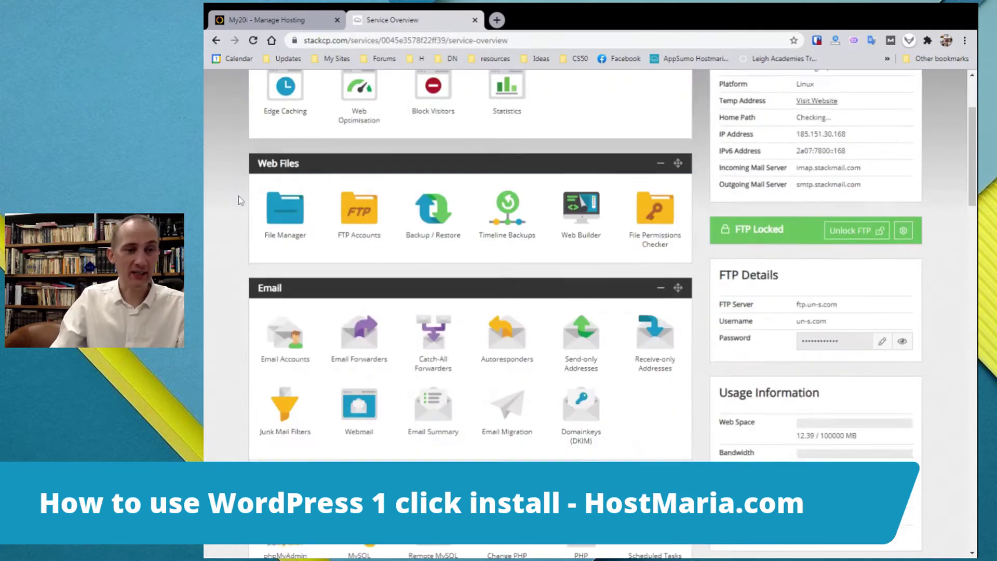
pyautogui.scroll(-6, 238, 196)
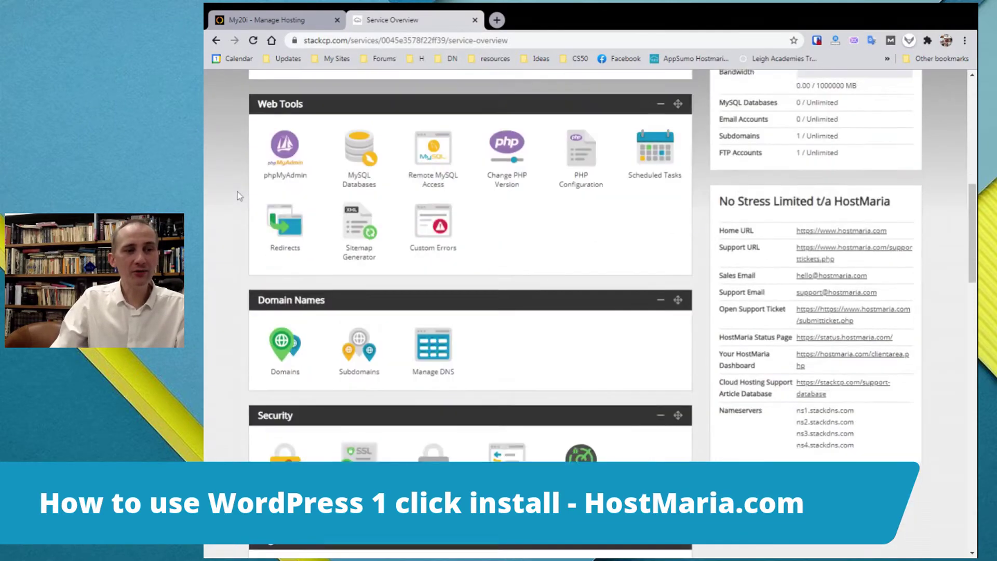
pyautogui.scroll(-15, 236, 191)
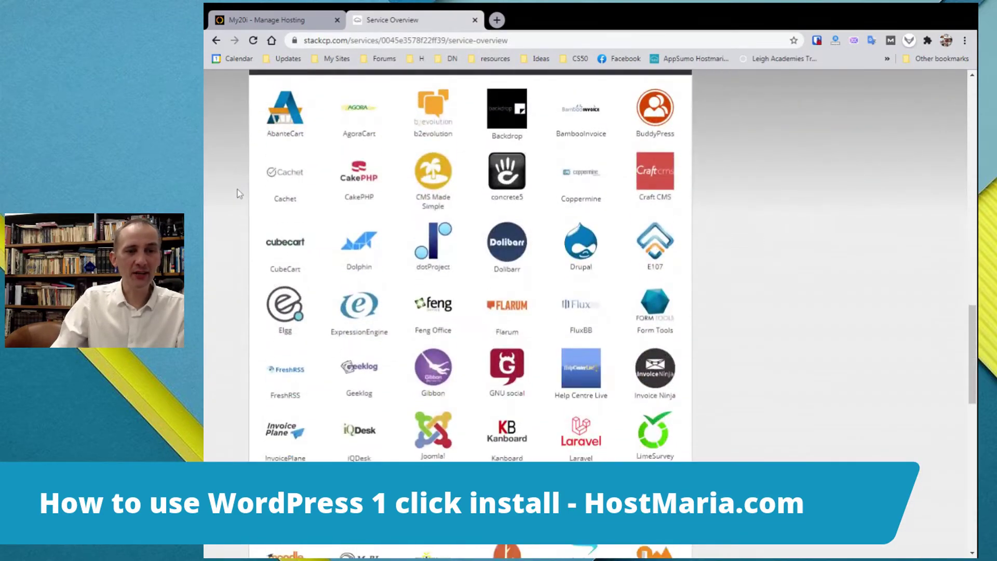
pyautogui.scroll(-10, 238, 193)
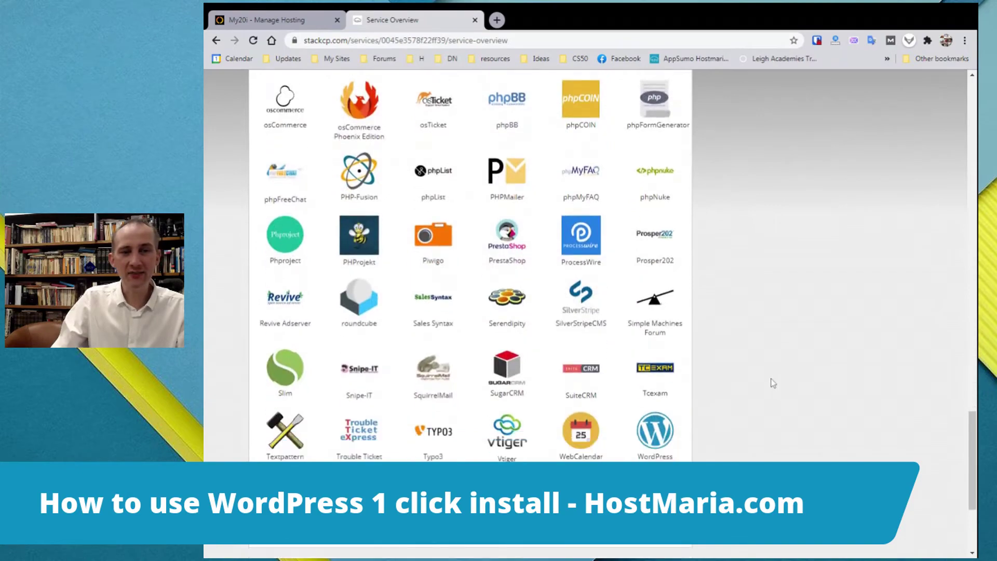
pyautogui.scroll(12, 684, 245)
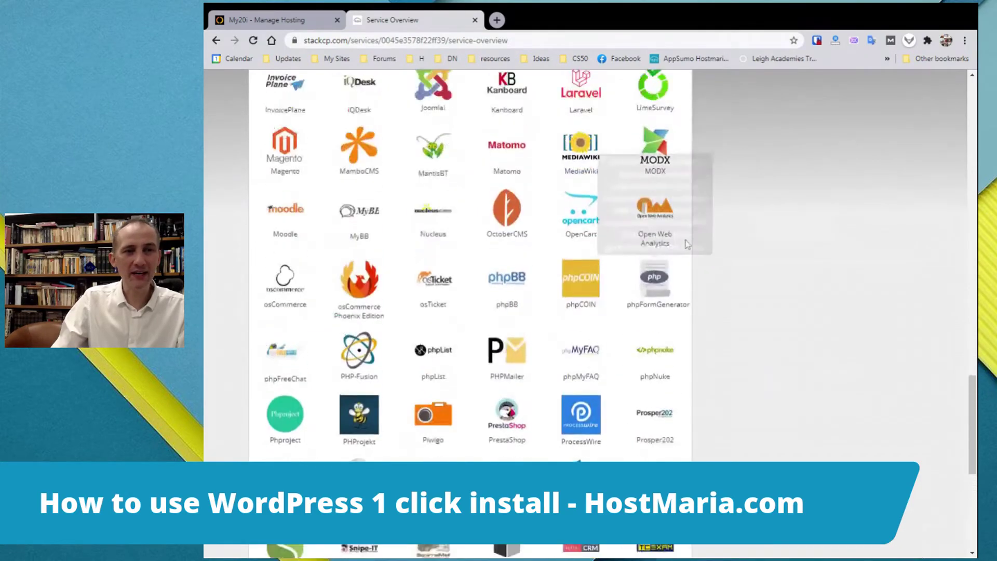
pyautogui.scroll(-12, 649, 312)
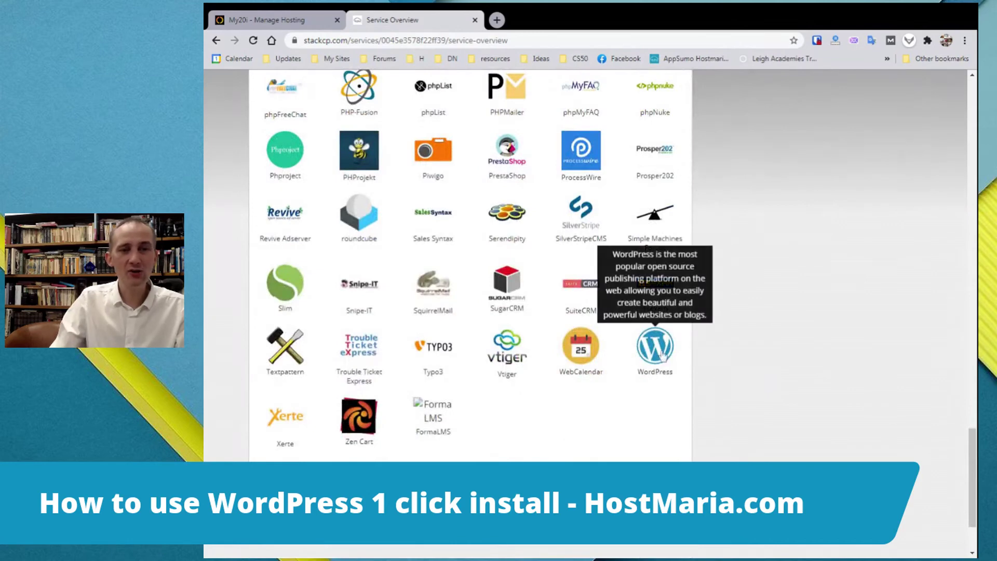
pyautogui.click(663, 357)
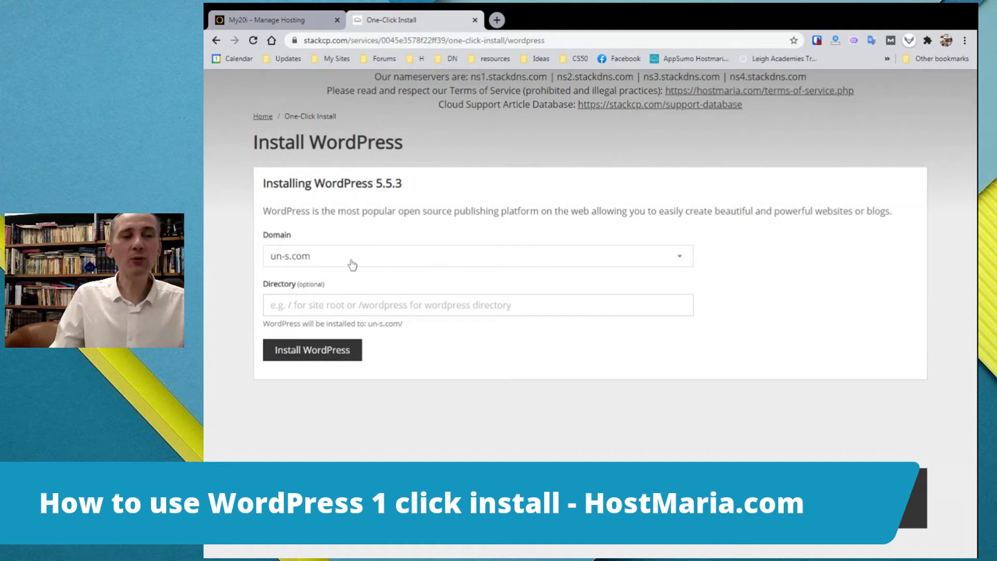
# Install WordPress 5.5.3 on the domain un-s.com, leaving Directory empty for the site root
pyautogui.click(348, 260)
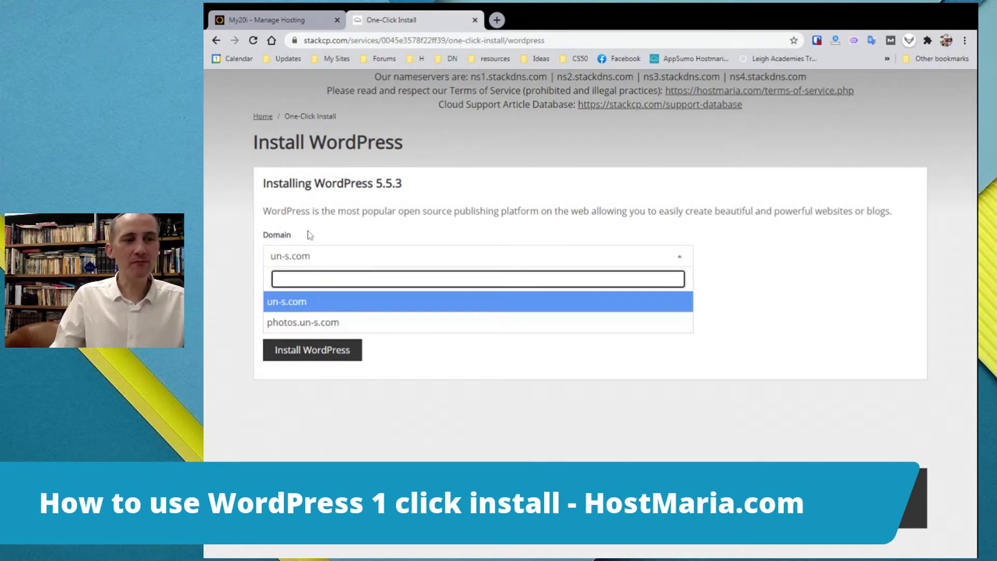
pyautogui.click(318, 321)
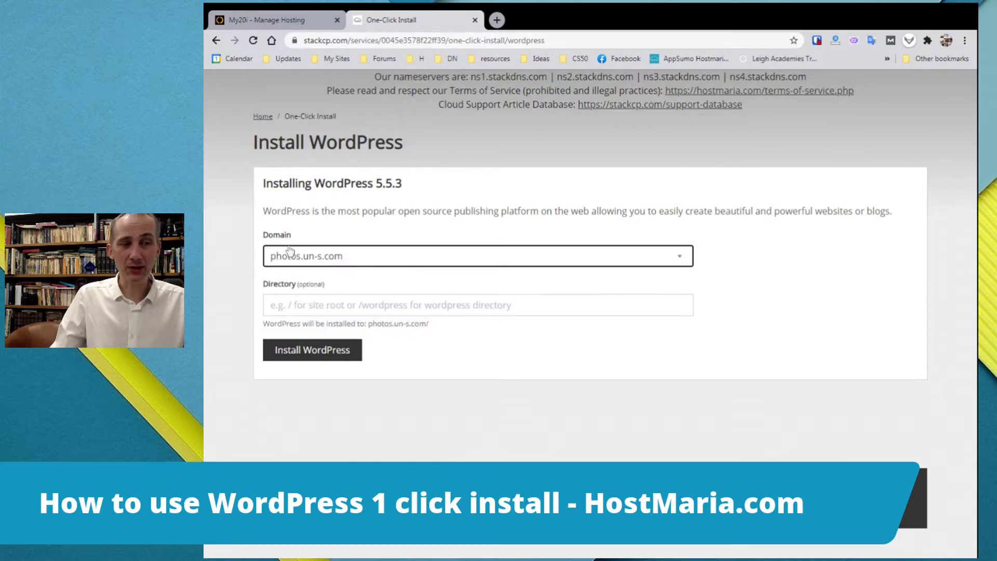
pyautogui.click(304, 260)
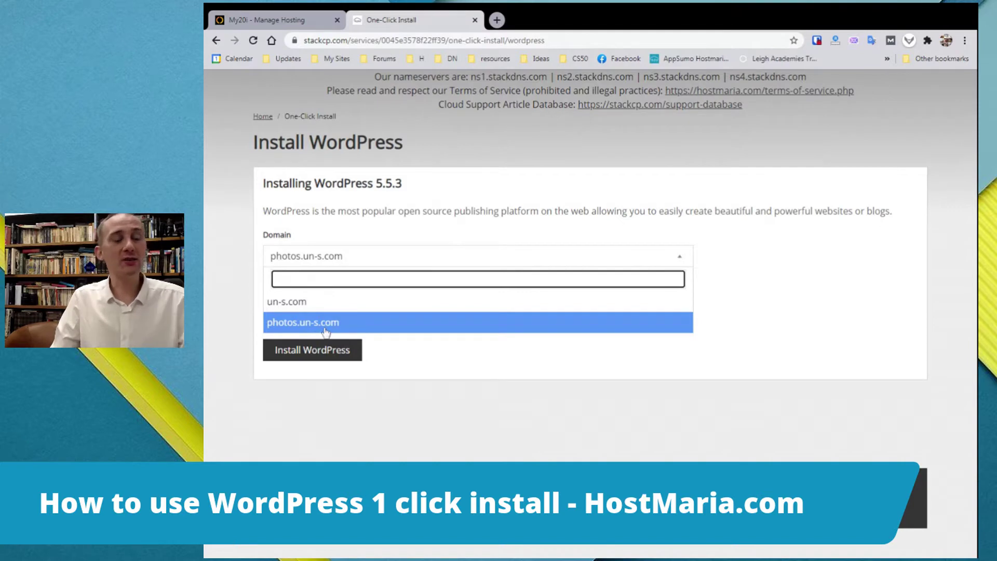
pyautogui.click(318, 306)
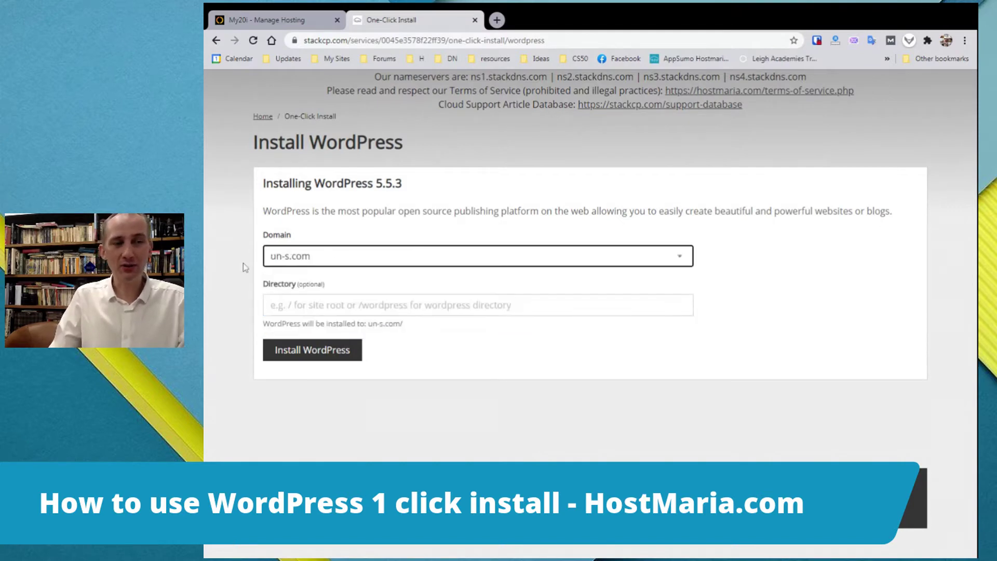
pyautogui.click(243, 263)
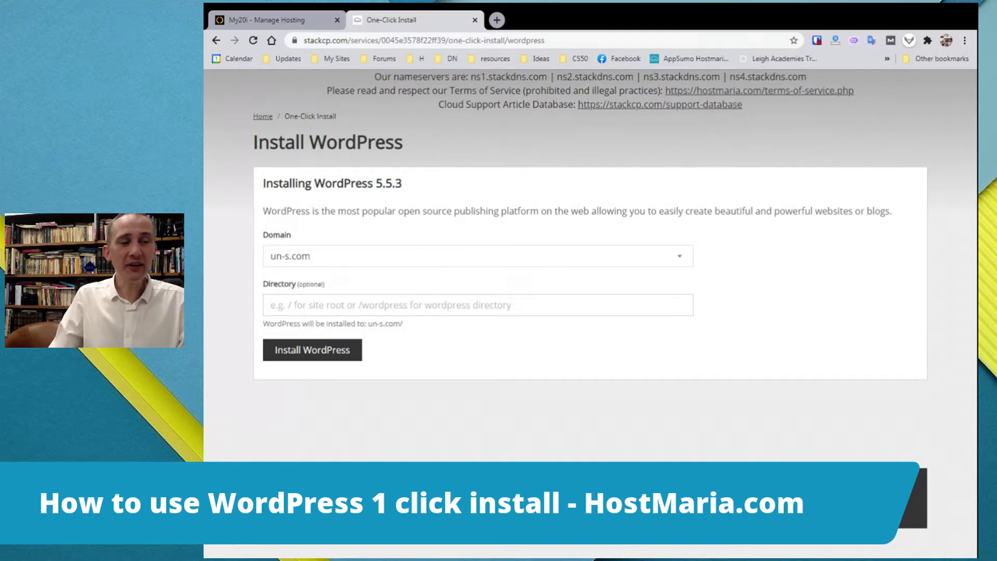
pyautogui.tripleClick(318, 284)
pyautogui.click(320, 287)
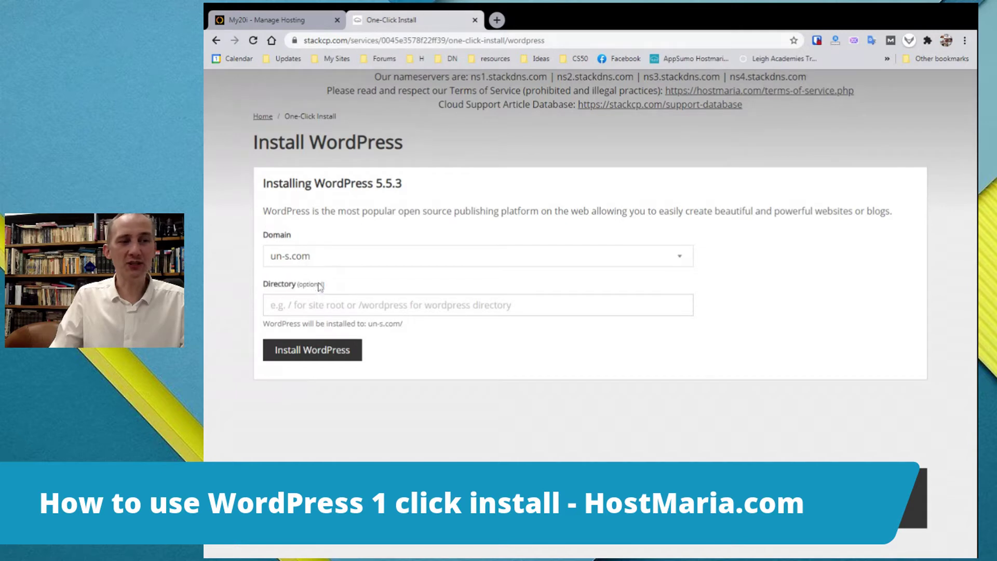
pyautogui.doubleClick(319, 285)
pyautogui.click(357, 284)
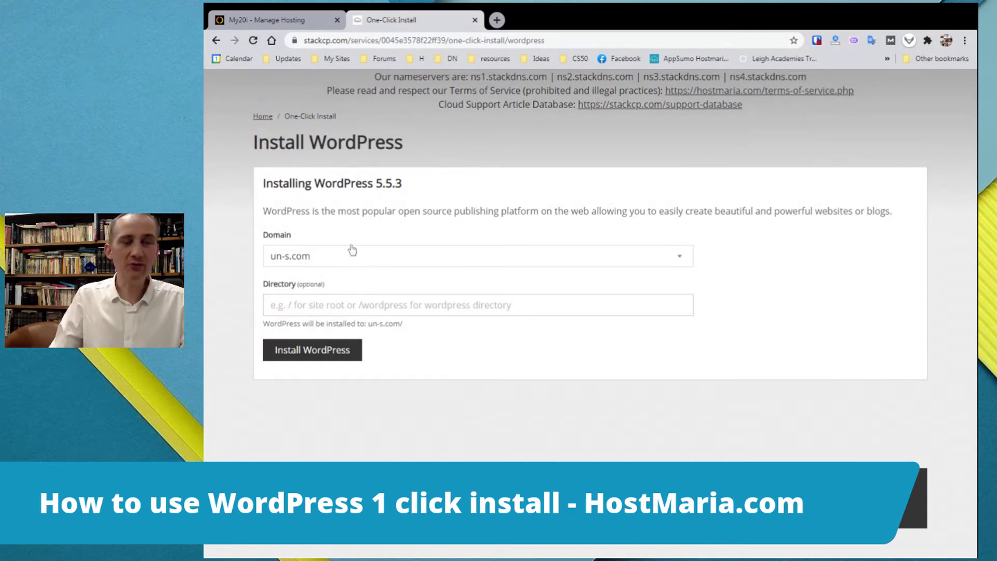
pyautogui.click(311, 353)
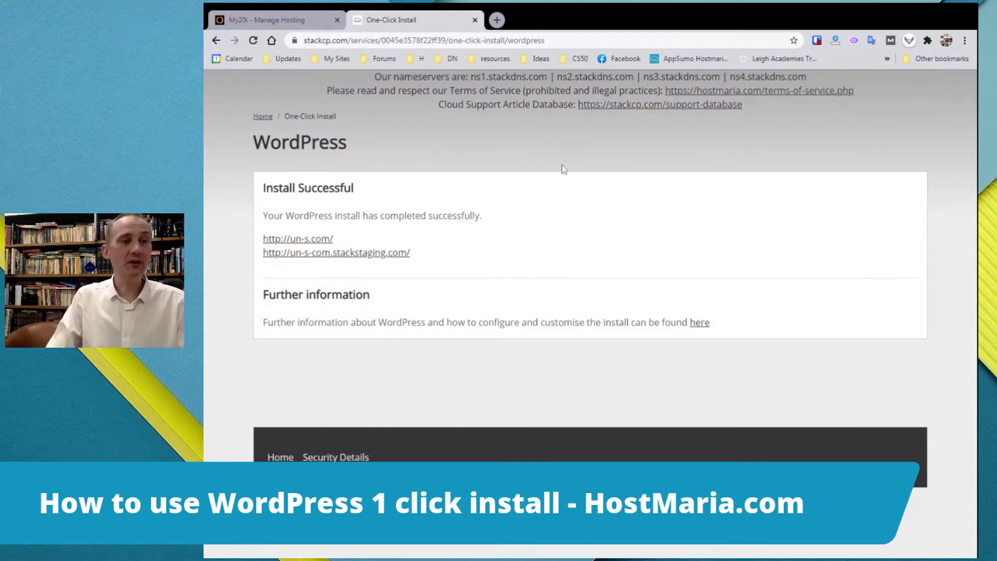
pyautogui.moveTo(411, 254); pyautogui.dragTo(253, 254)
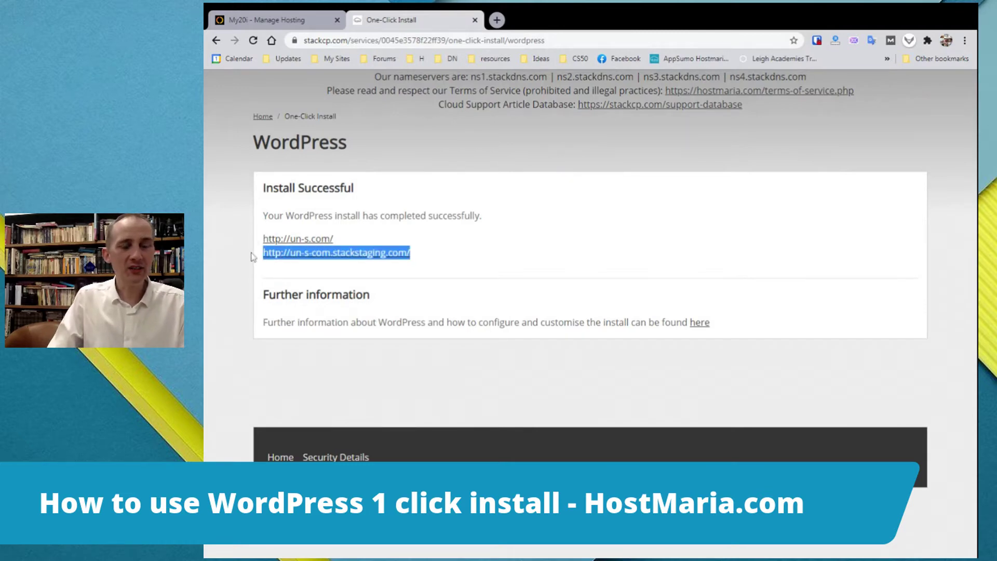
pyautogui.click(394, 272)
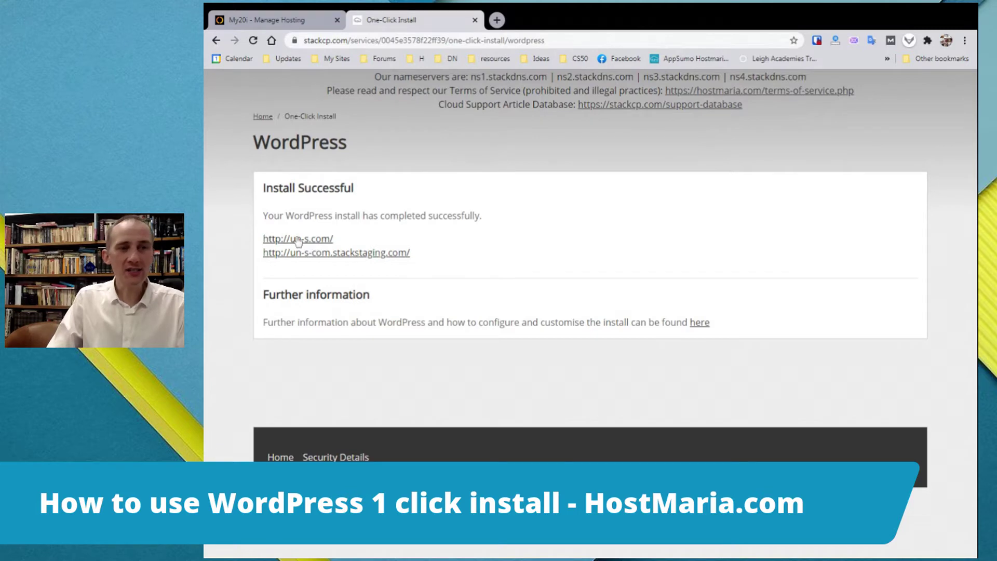
pyautogui.click(297, 239)
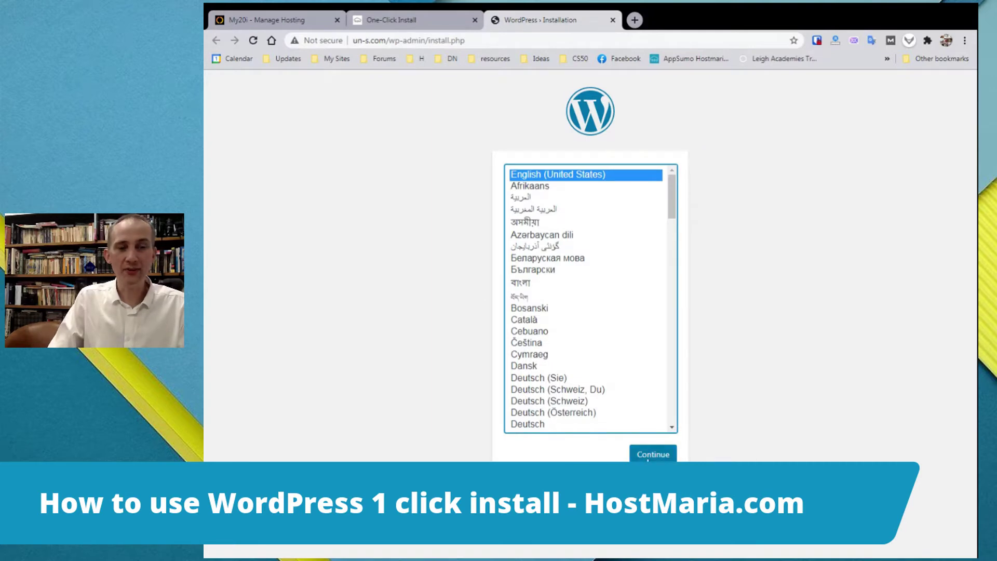
# Continue in English, title the site 'test site', enter an admin username and keep the suggested password
pyautogui.click(649, 455)
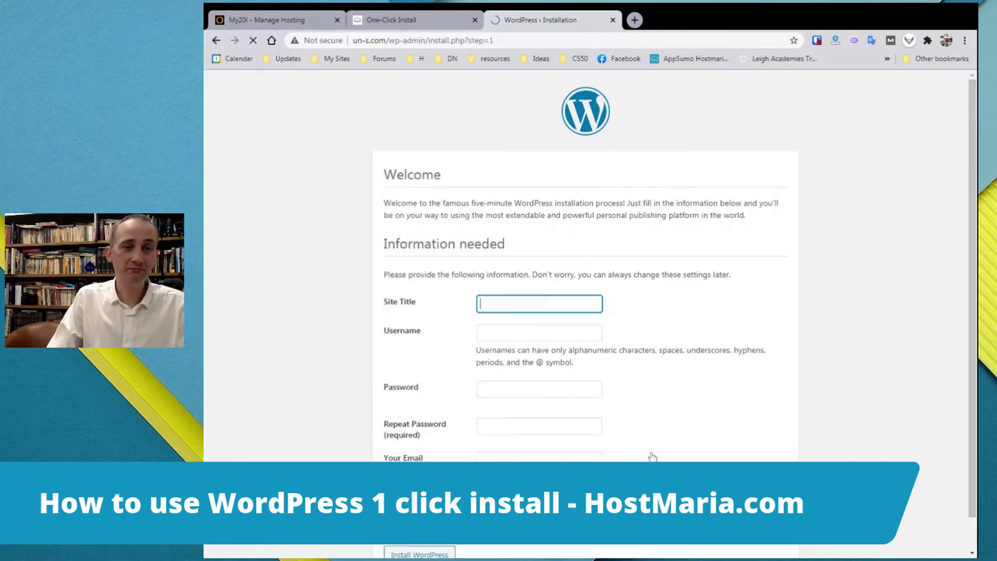
pyautogui.write('e')
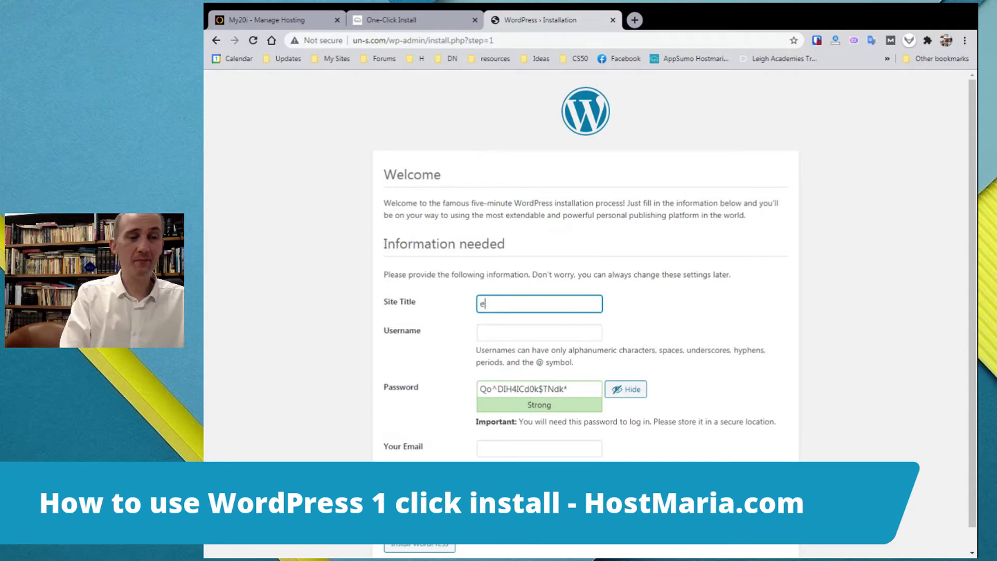
pyautogui.write('test site')
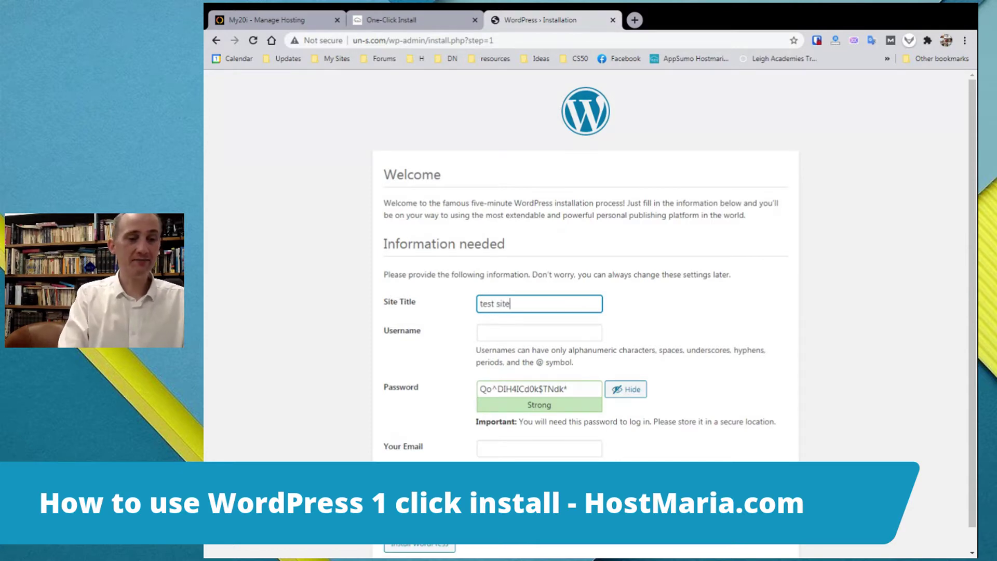
pyautogui.press('Tab')
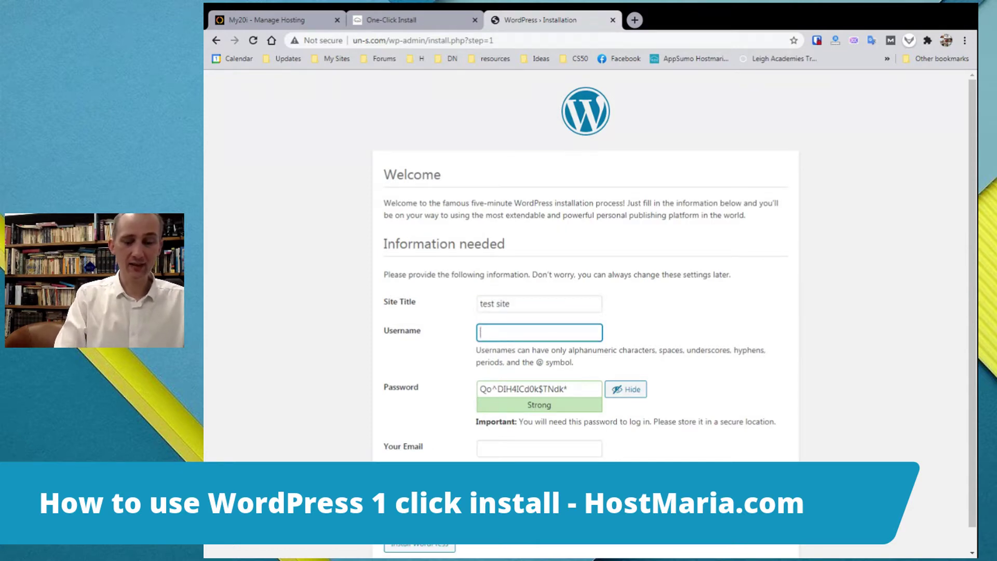
pyautogui.write('manager2')
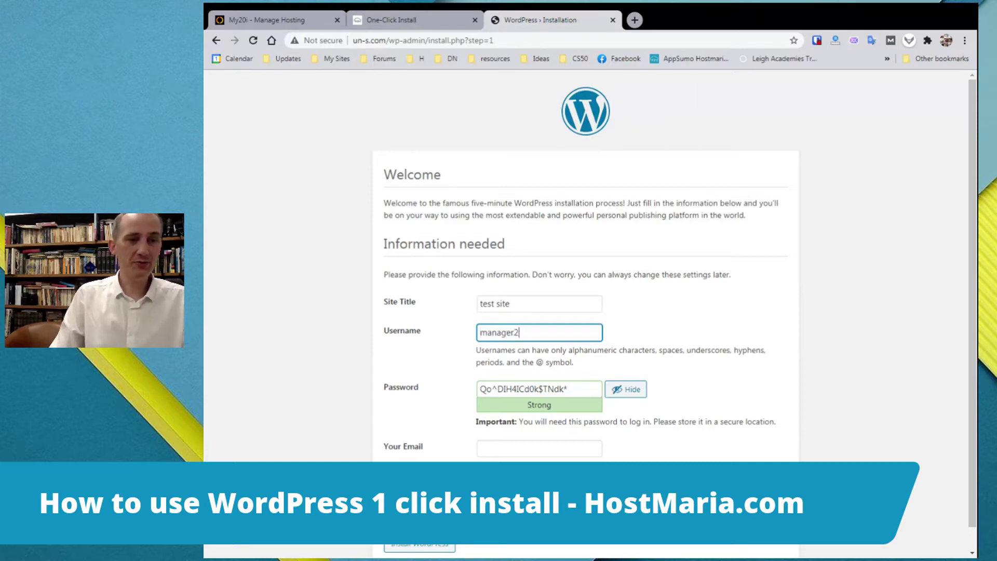
pyautogui.hotkey('ctrl', 'a')
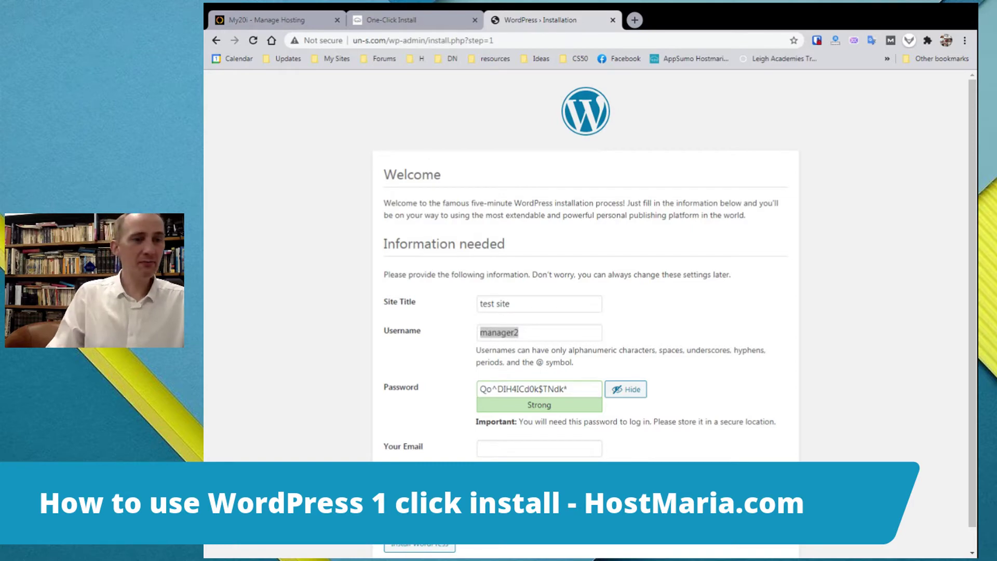
pyautogui.moveTo(597, 390); pyautogui.dragTo(368, 395)
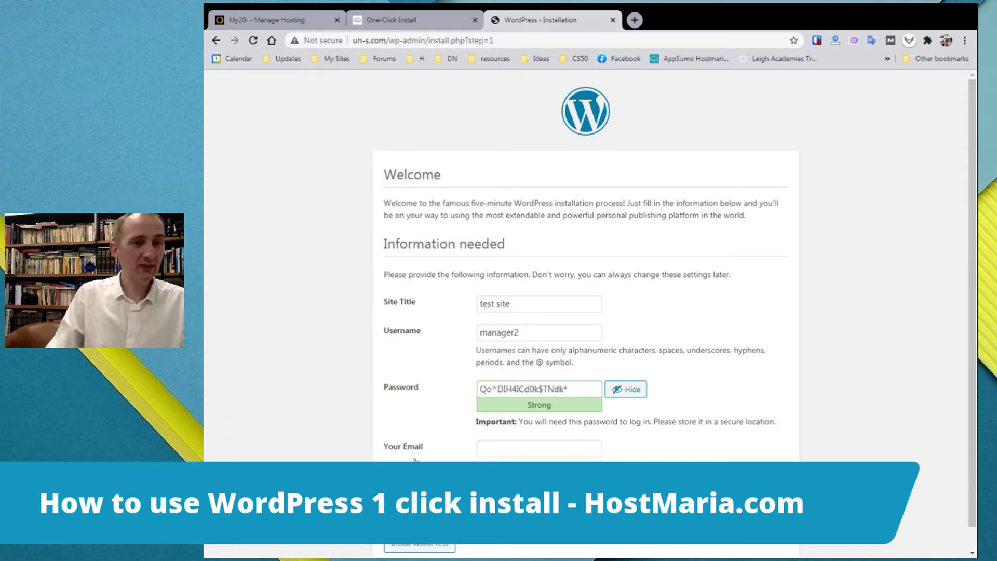
# Enter the admin e-mail address, run the installation, and go to the login page
pyautogui.click(535, 450)
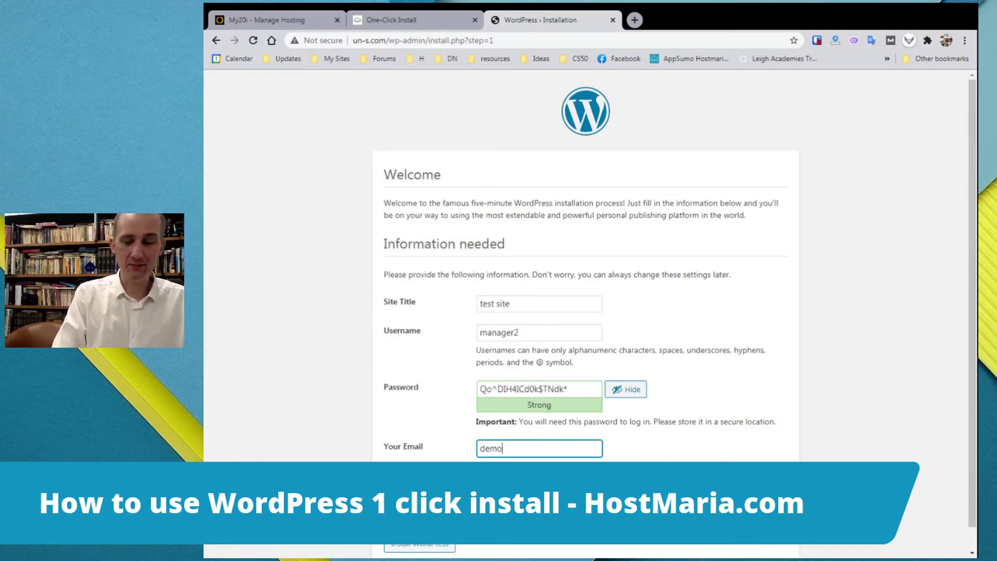
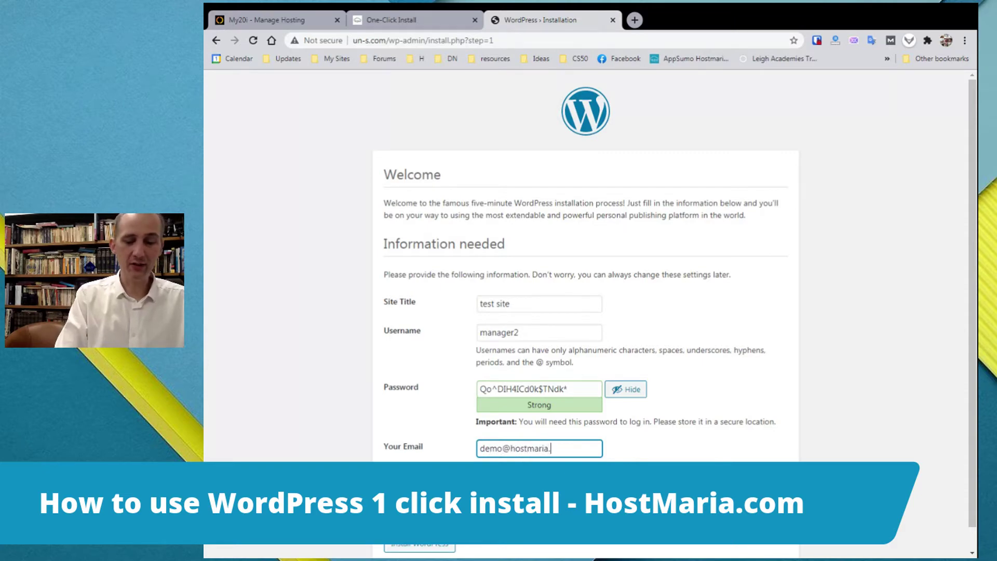
pyautogui.click(256, 443)
pyautogui.scroll(-1, 289, 423)
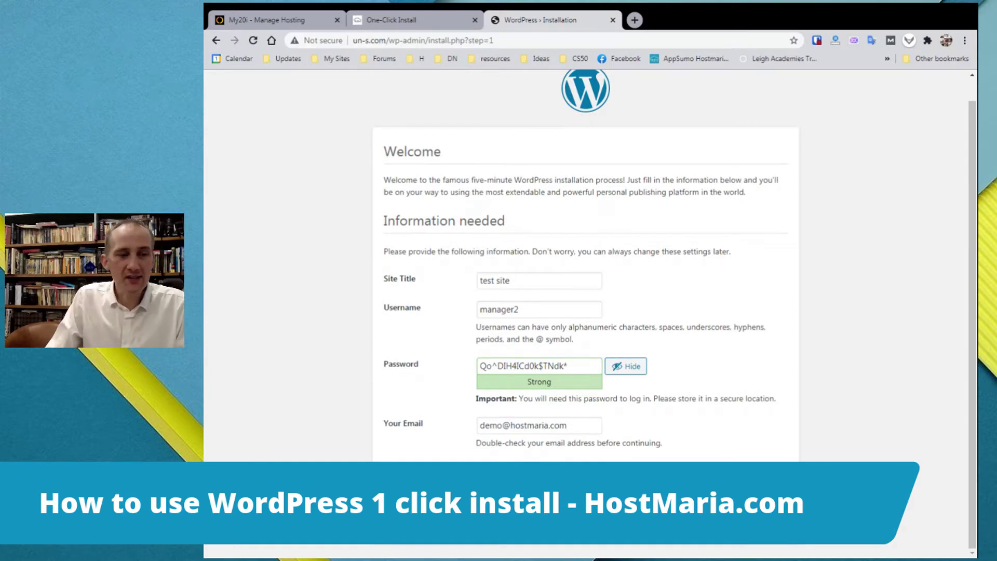
pyautogui.moveTo(256, 446); pyautogui.dragTo(384, 275)
pyautogui.click(256, 447)
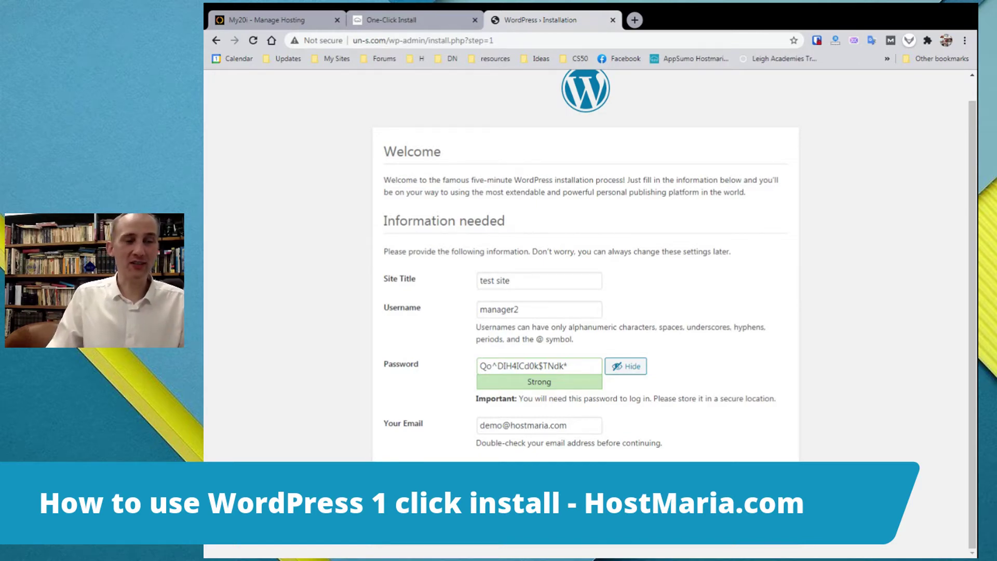
pyautogui.press('Return')
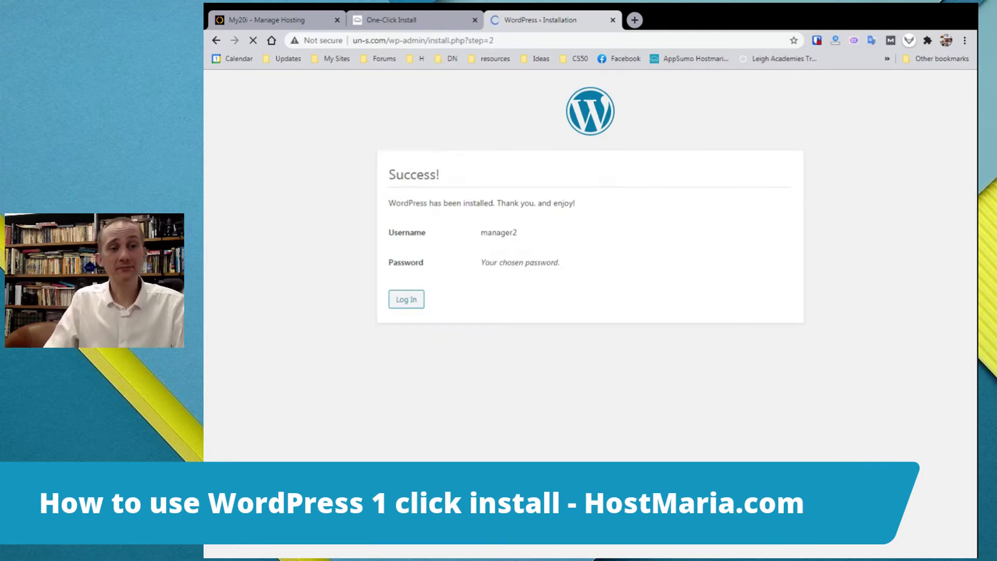
pyautogui.click(406, 299)
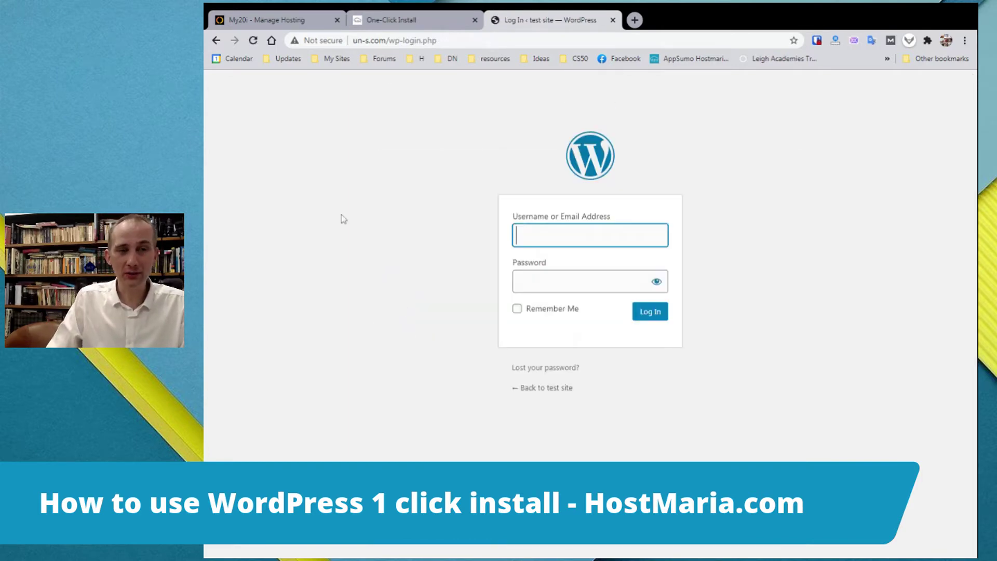
# Log in to WordPress with the admin username and pasted password, with Remember Me ticked
pyautogui.write('manag')
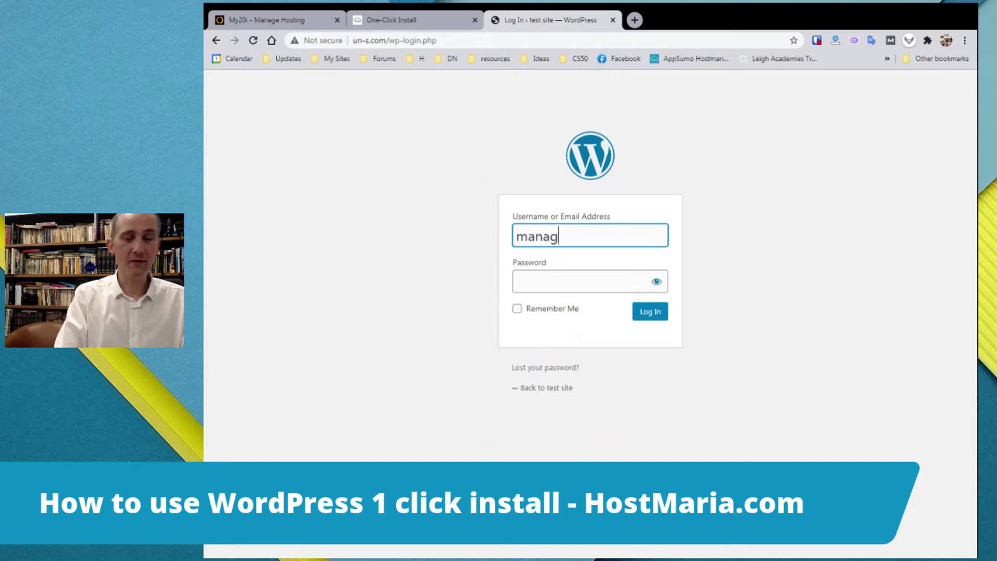
pyautogui.write('er2')
pyautogui.press('Tab')
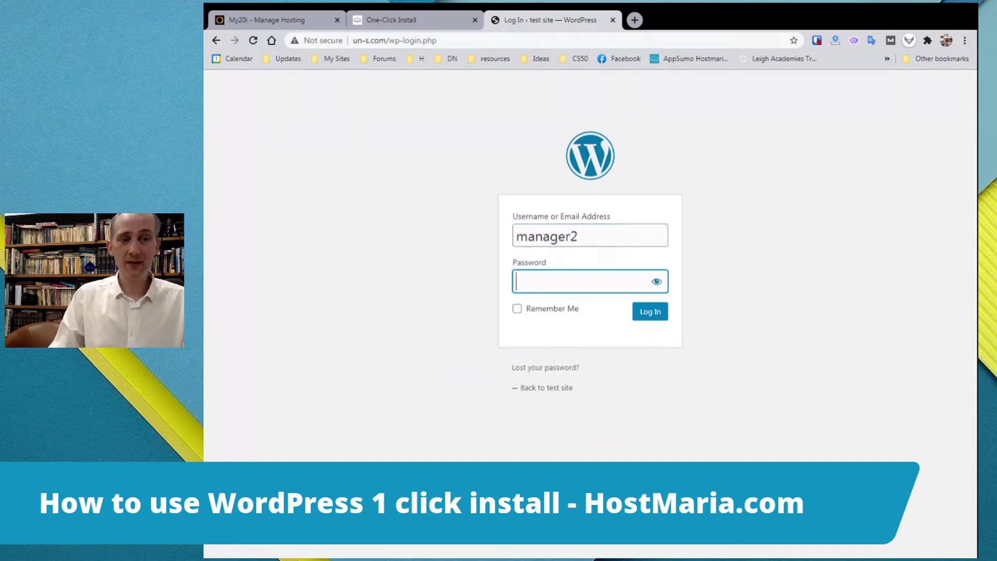
pyautogui.hotkey('ctrl', 'v')
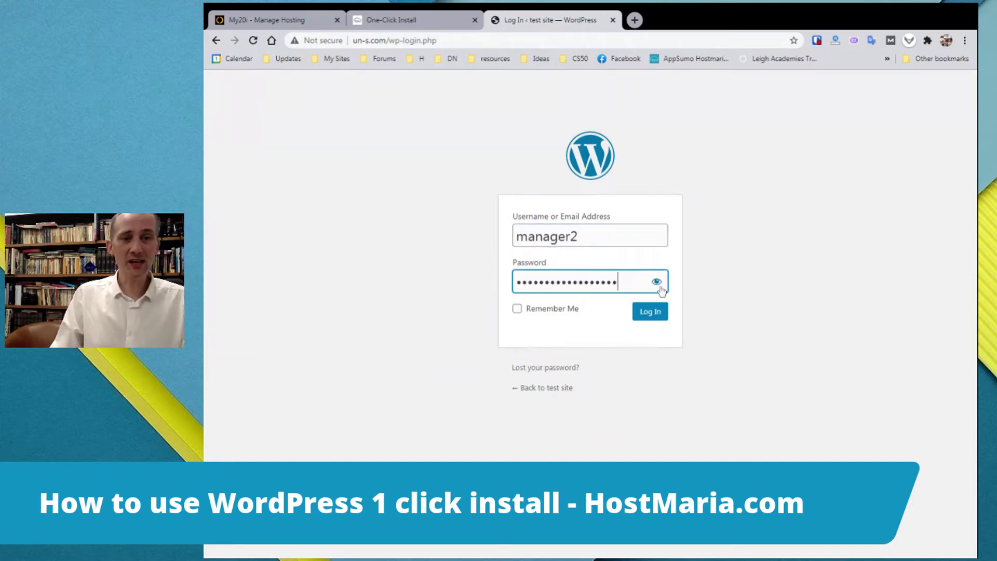
pyautogui.click(657, 282)
pyautogui.click(639, 325)
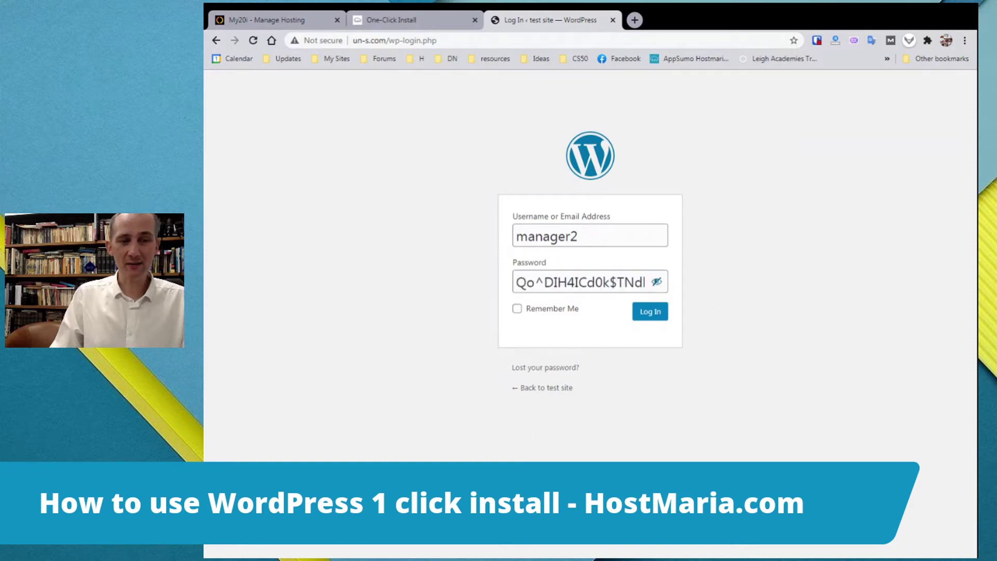
pyautogui.click(517, 309)
pyautogui.click(645, 314)
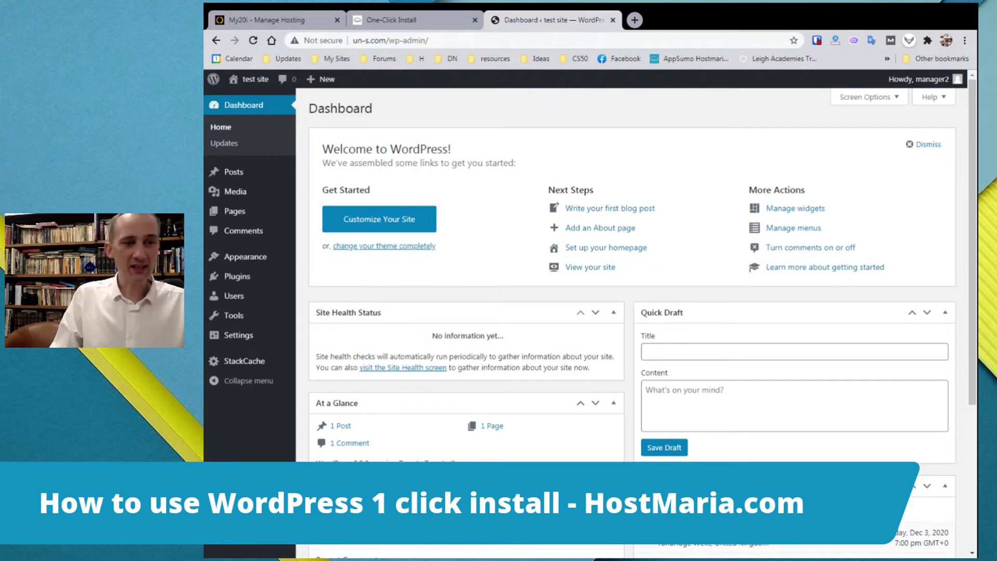
pyautogui.click(232, 340)
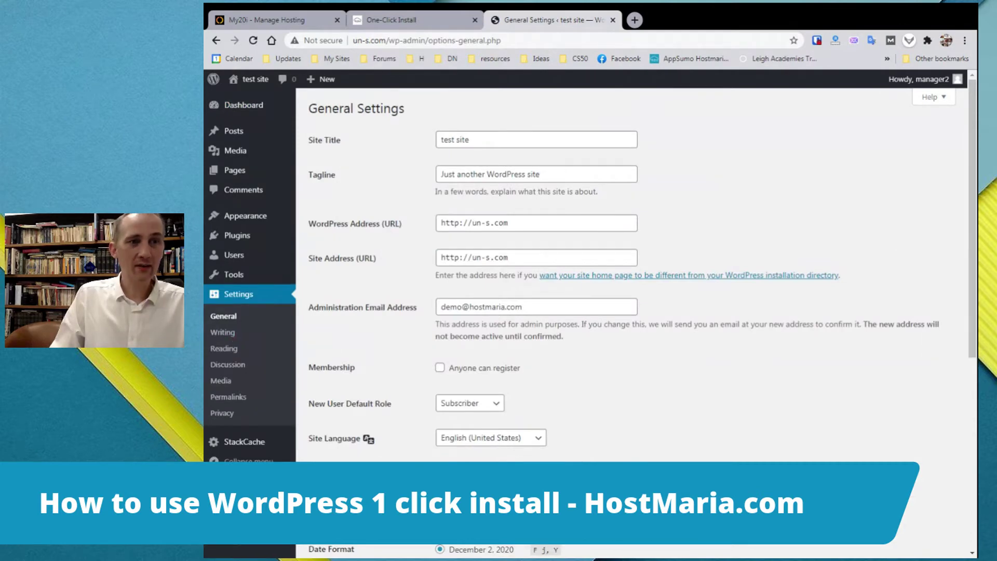
pyautogui.doubleClick(450, 223)
pyautogui.write('https')
pyautogui.press('Tab')
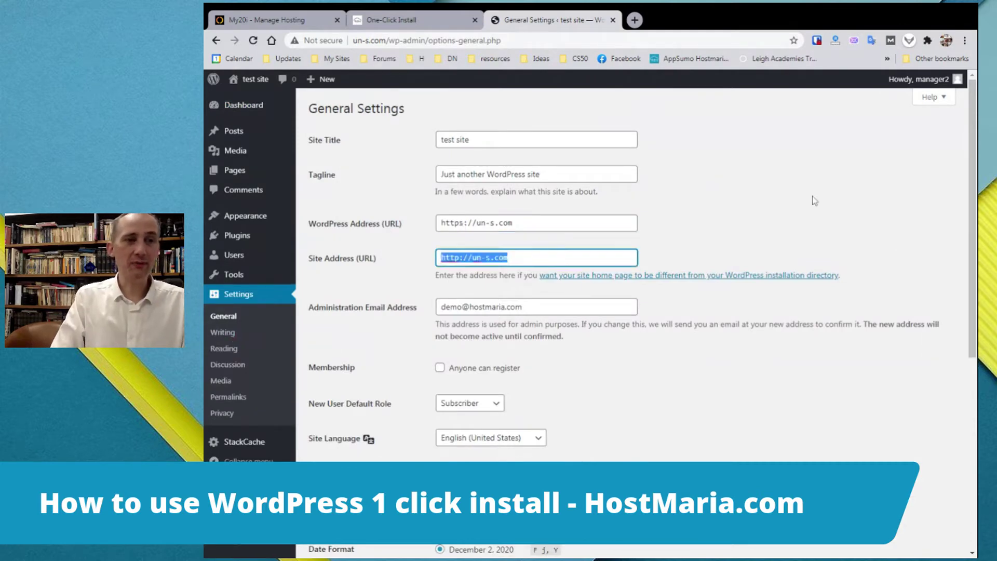
pyautogui.press('Left')
pyautogui.write('s')
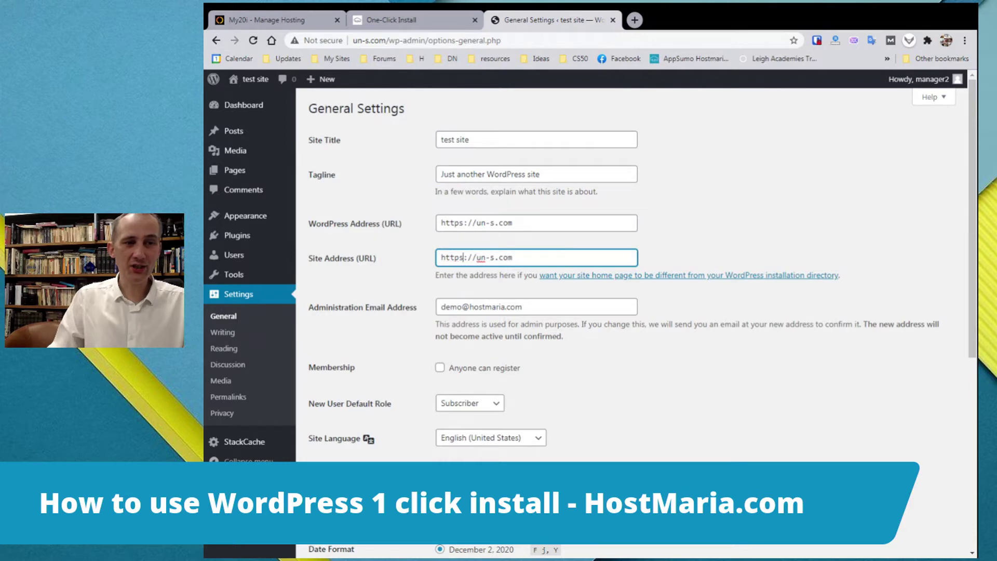
pyautogui.scroll(-6, 685, 394)
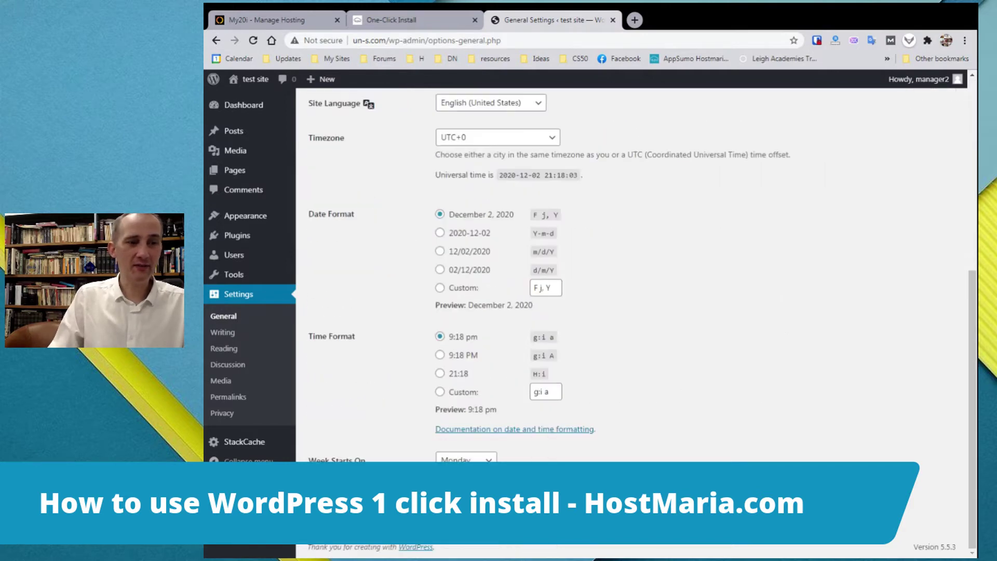
pyautogui.click(330, 496)
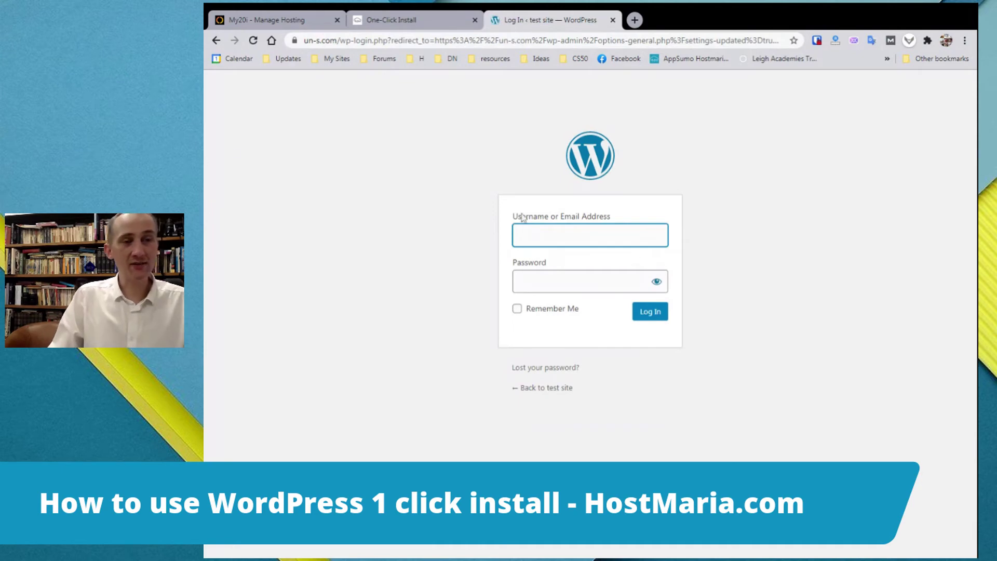
# Log back in over HTTPS with the admin username and pasted password, Remember Me ticked
pyautogui.click(312, 40)
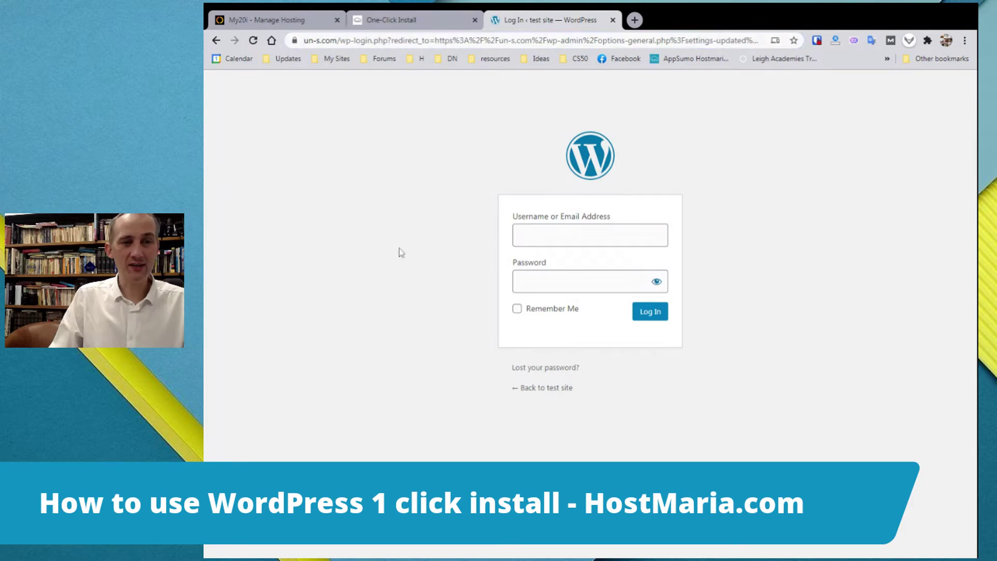
pyautogui.click(545, 235)
pyautogui.write('maan')
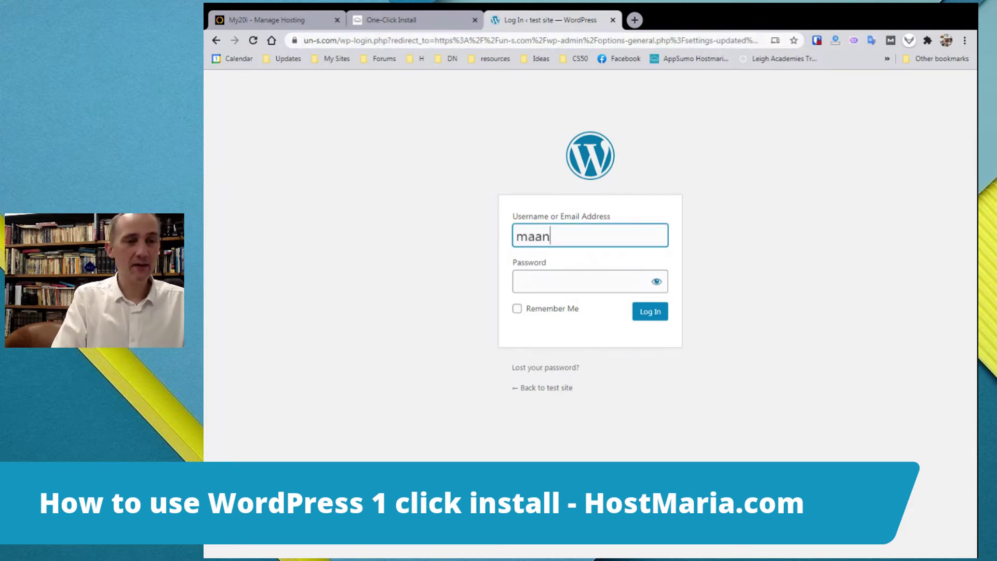
pyautogui.press('BackSpace')
pyautogui.press('BackSpace')
pyautogui.write('nager2')
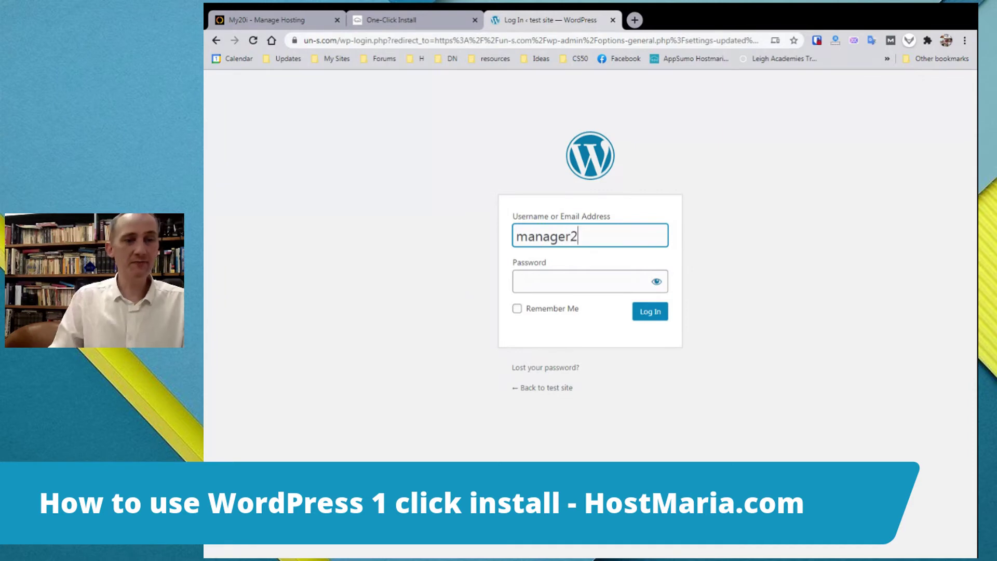
pyautogui.press('Tab')
pyautogui.hotkey('ctrl', 'v')
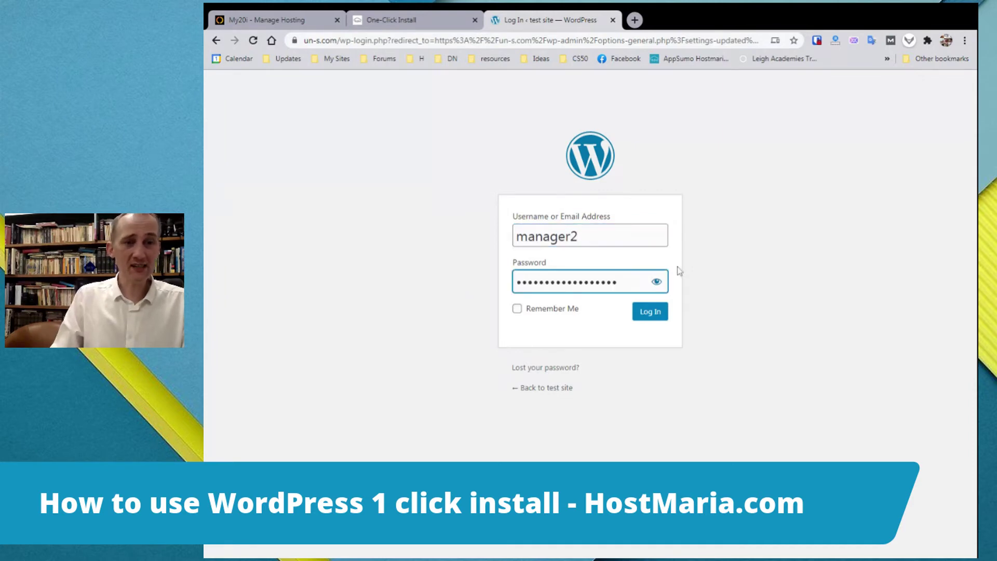
pyautogui.click(657, 281)
pyautogui.click(657, 282)
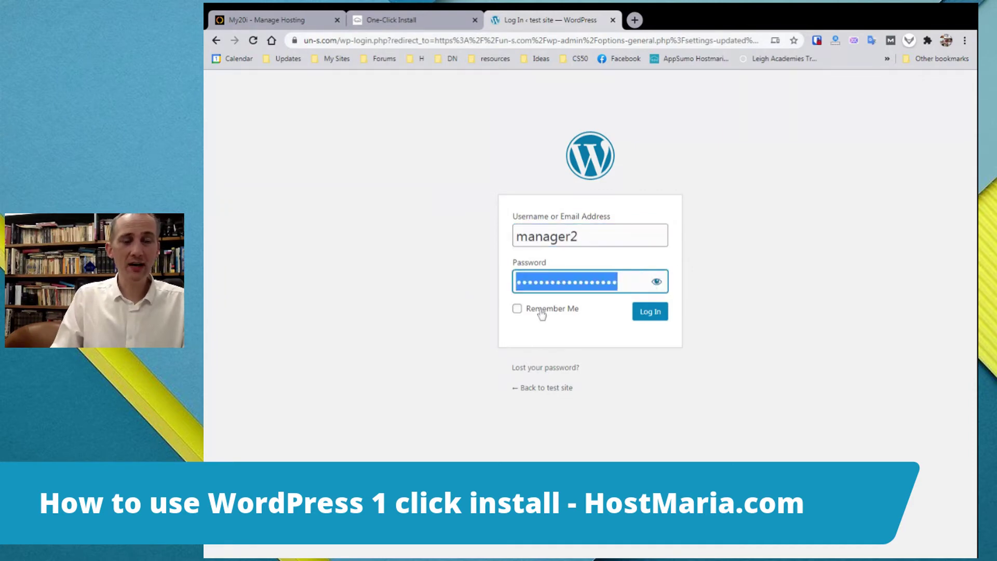
pyautogui.click(657, 282)
pyautogui.click(788, 283)
pyautogui.click(541, 312)
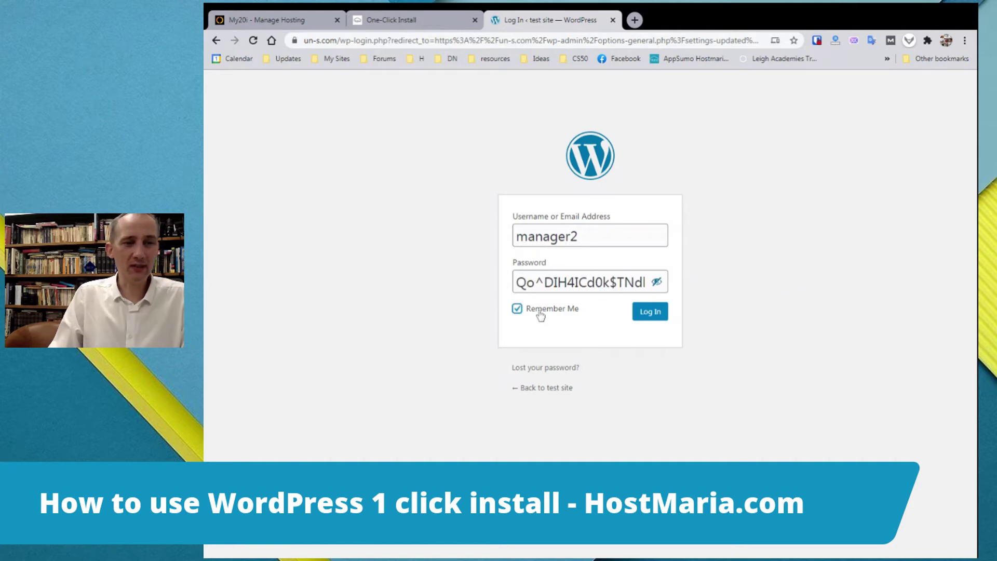
pyautogui.click(656, 314)
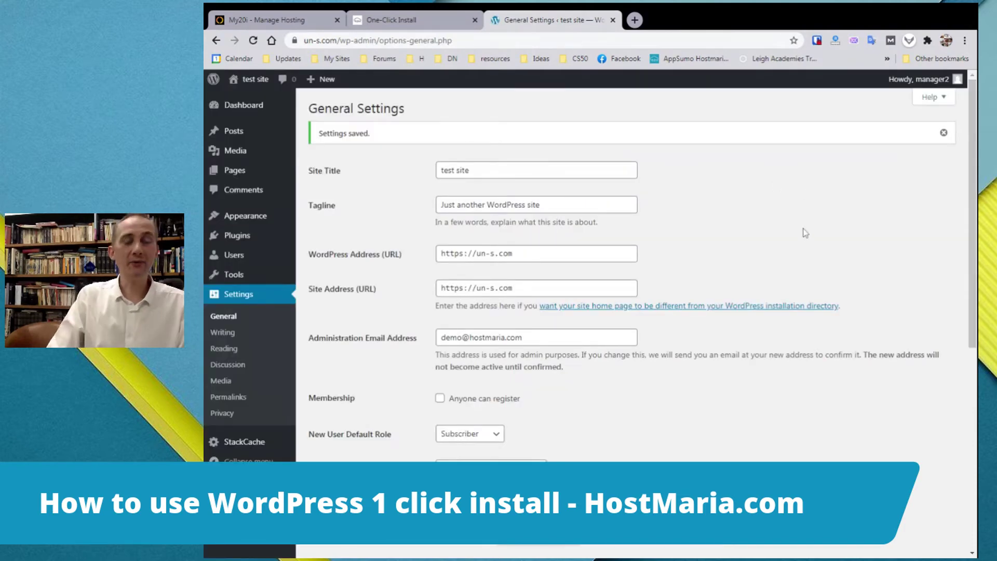
# Preview the site's front page in a new tab, then return to General Settings
pyautogui.middleClick(254, 77)
pyautogui.click(660, 21)
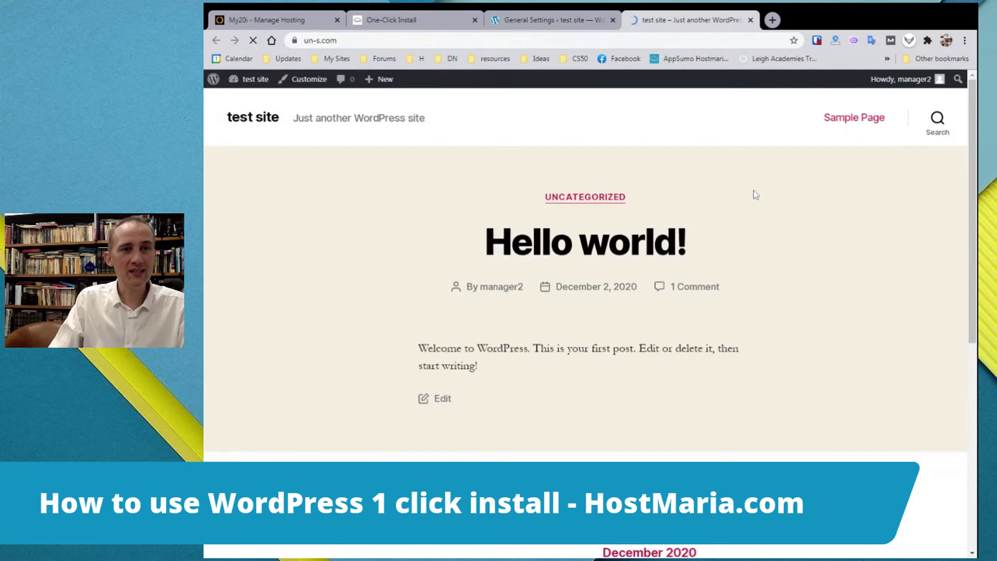
pyautogui.scroll(-10, 569, 275)
pyautogui.scroll(10, 573, 287)
pyautogui.click(550, 19)
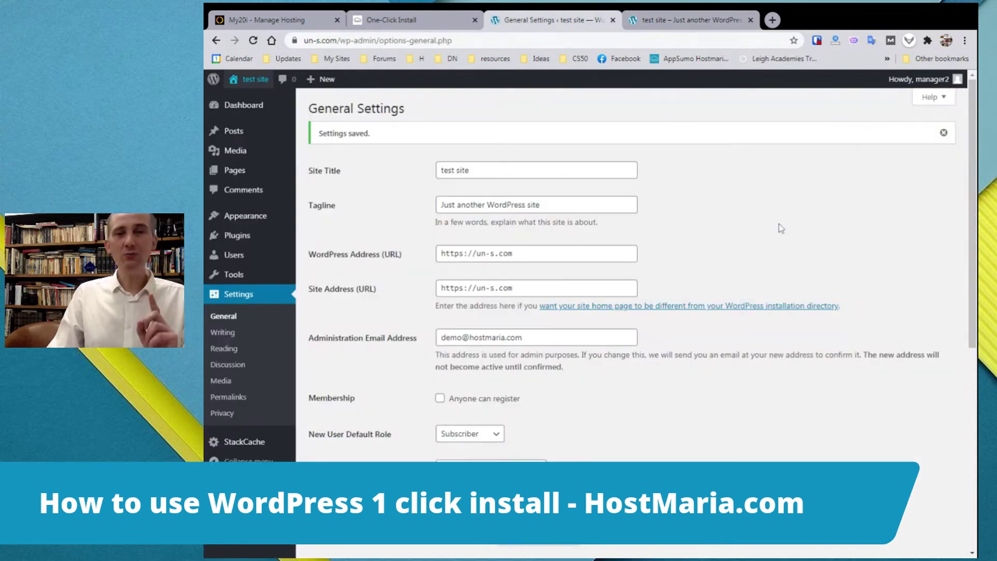
# Select the Post name permalink structure, then move on to the Plugins page
pyautogui.click(237, 401)
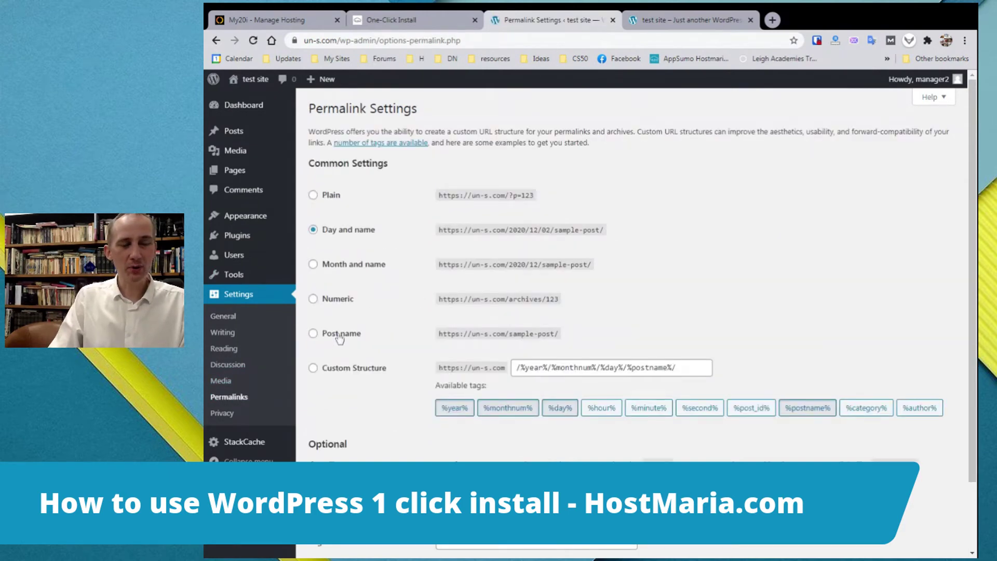
pyautogui.click(340, 335)
pyautogui.moveTo(574, 336); pyautogui.dragTo(431, 322)
pyautogui.click(524, 334)
pyautogui.scroll(-2, 738, 311)
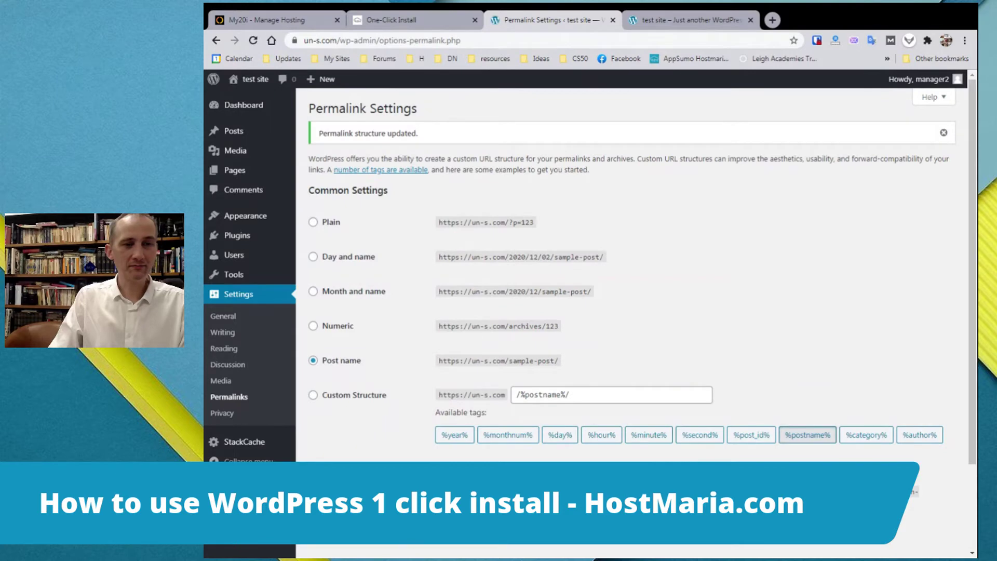
pyautogui.scroll(-2, 431, 340)
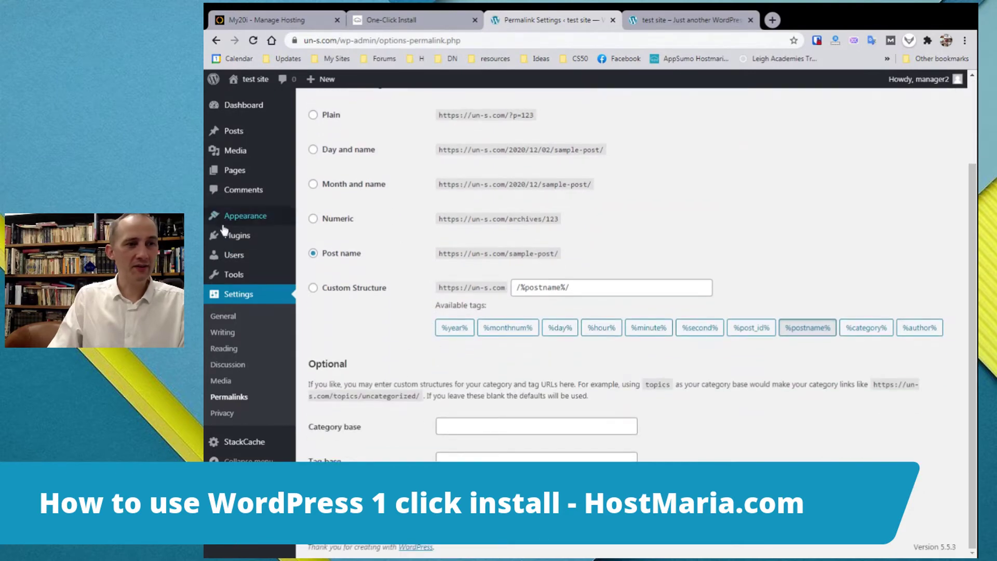
pyautogui.click(245, 241)
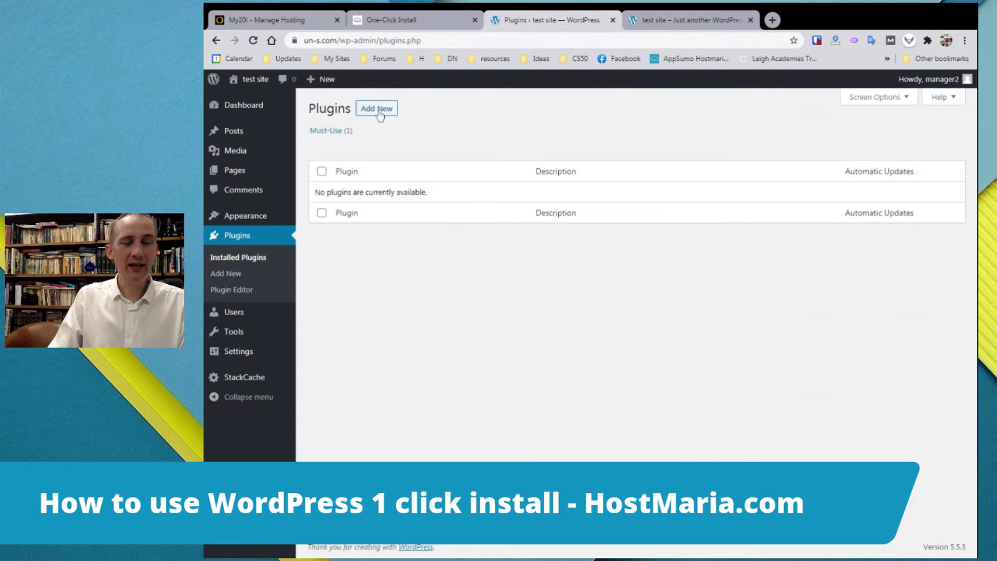
# Search the plugin directory for 'force https' and review the WordPress Force HTTP listing
pyautogui.click(379, 115)
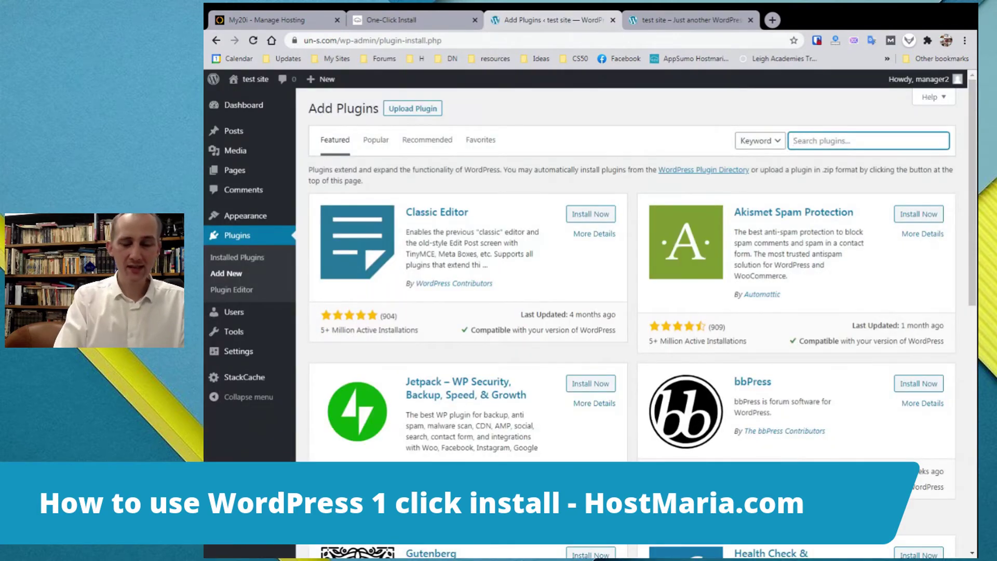
pyautogui.write('force http')
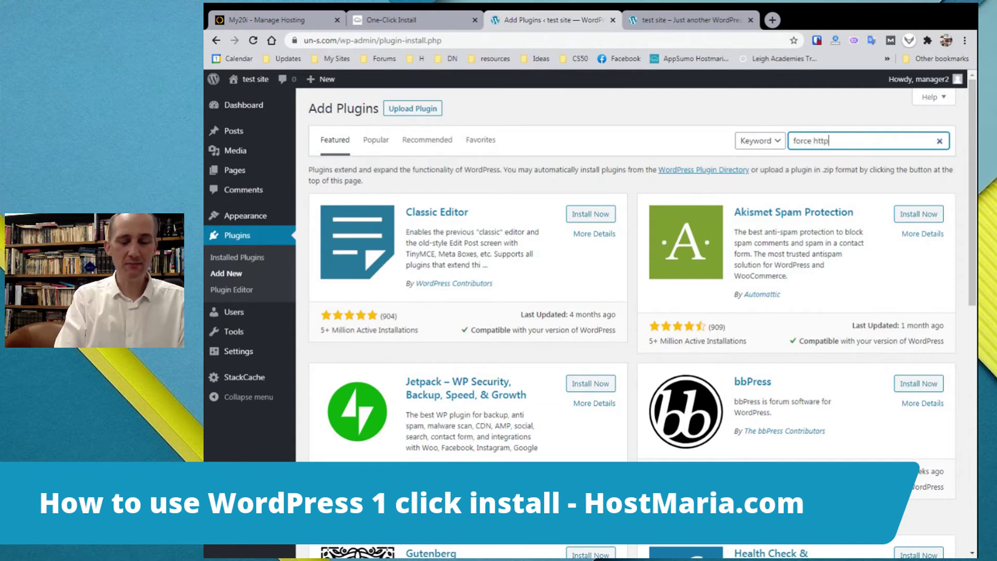
pyautogui.write('s')
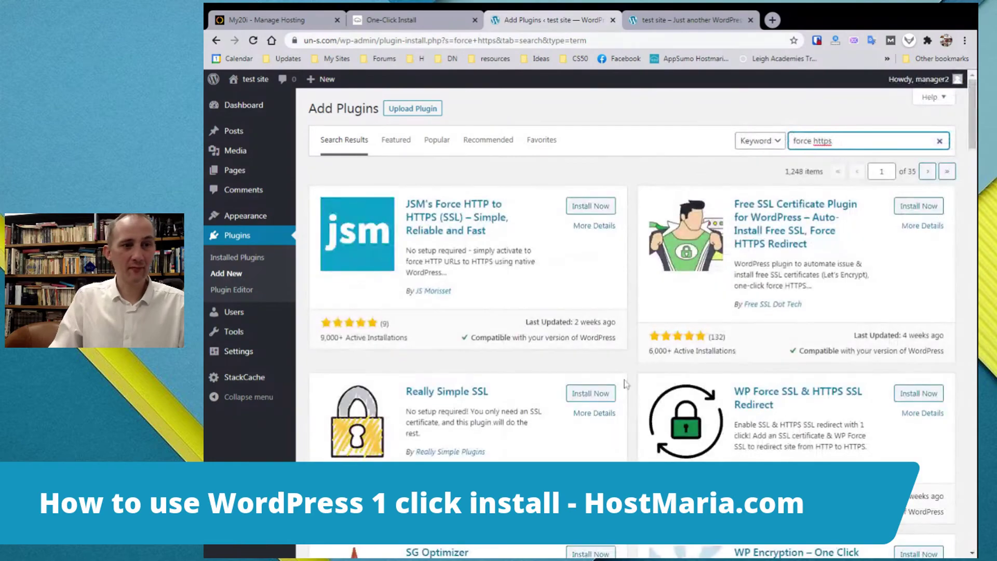
pyautogui.scroll(-4, 595, 362)
pyautogui.scroll(-10, 594, 362)
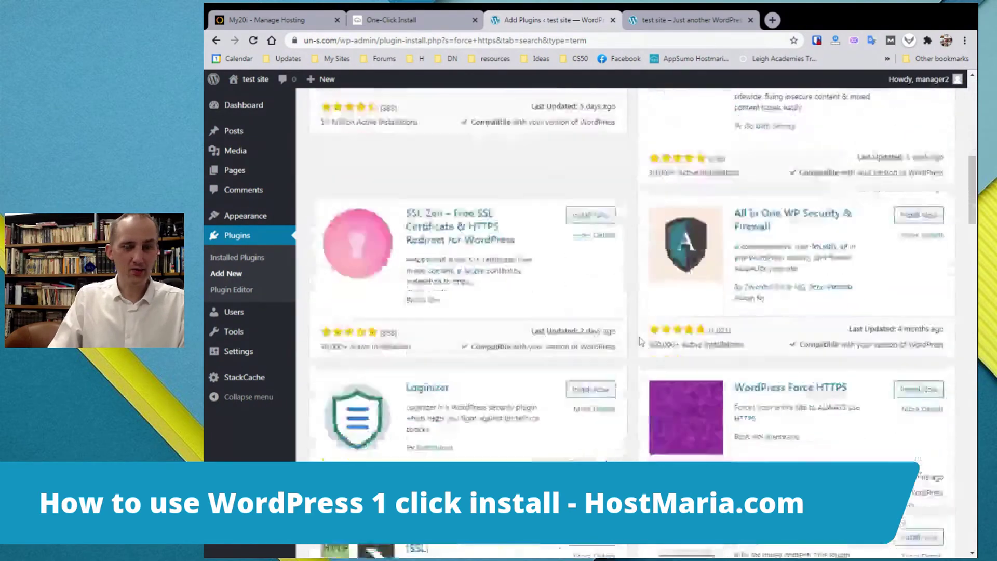
pyautogui.scroll(-8, 644, 328)
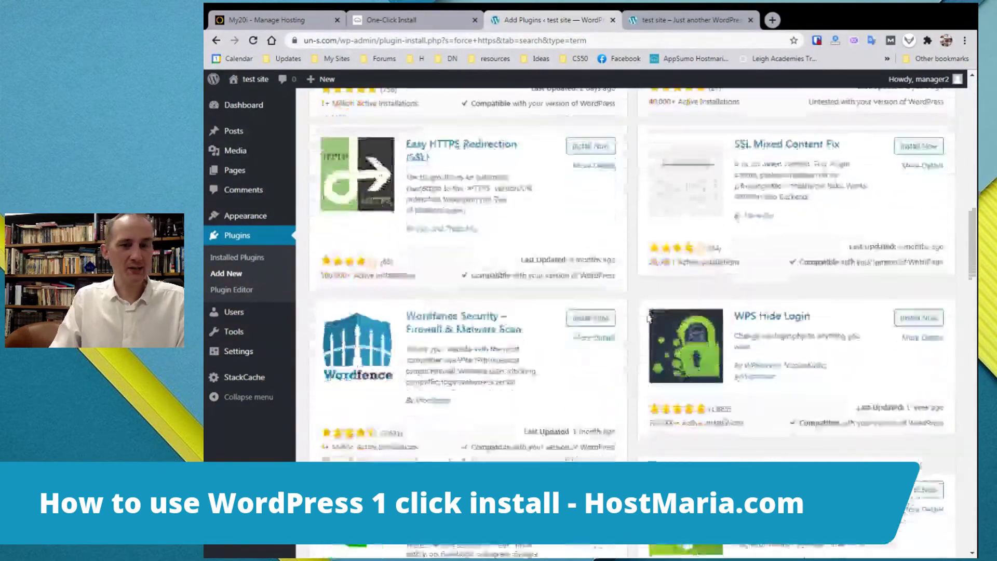
pyautogui.scroll(-8, 648, 320)
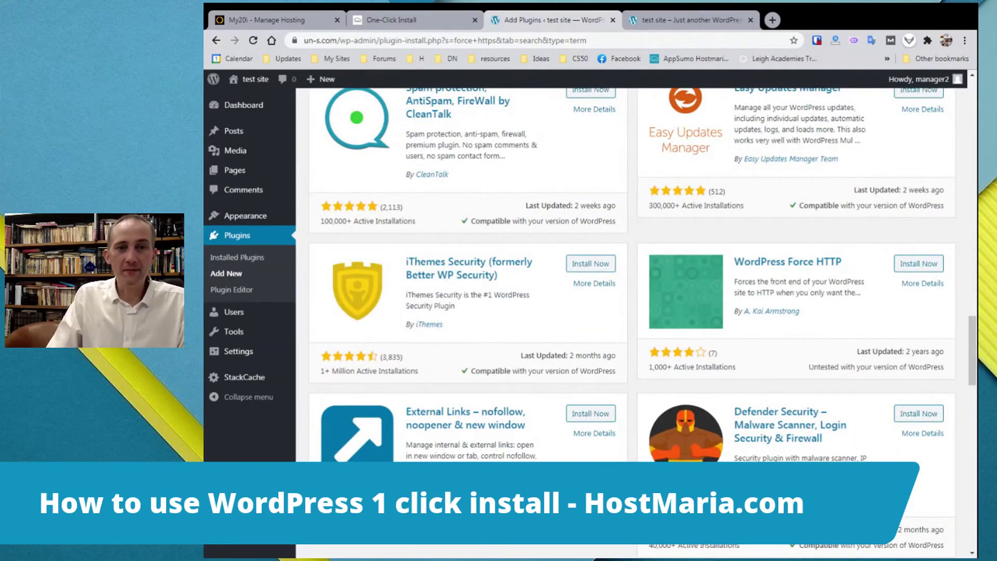
pyautogui.moveTo(745, 281)
pyautogui.mouseDown()
pyautogui.moveTo(864, 294)
pyautogui.moveTo(767, 293)
pyautogui.moveTo(735, 281)
pyautogui.mouseUp()
pyautogui.click(735, 281)
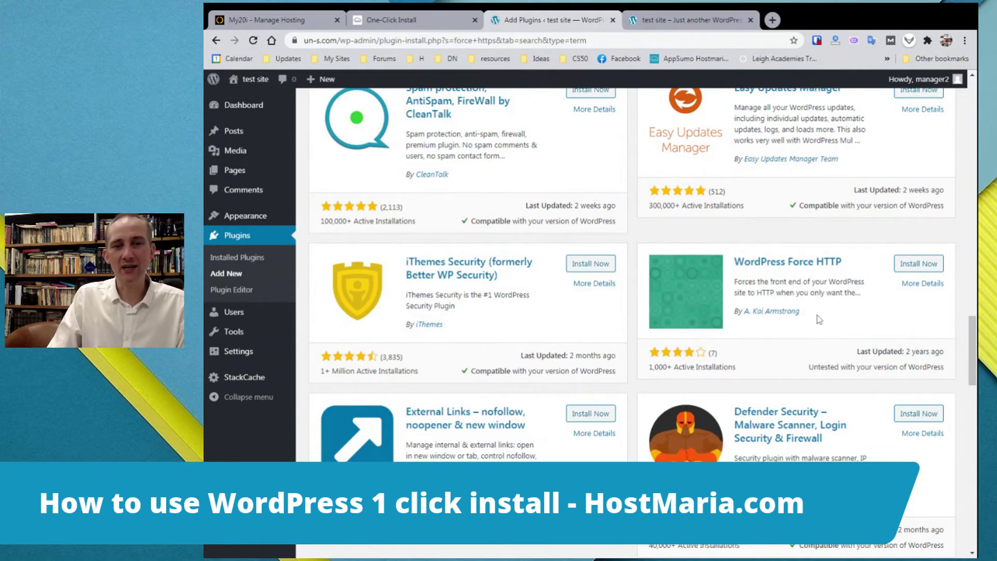
pyautogui.scroll(-1, 831, 273)
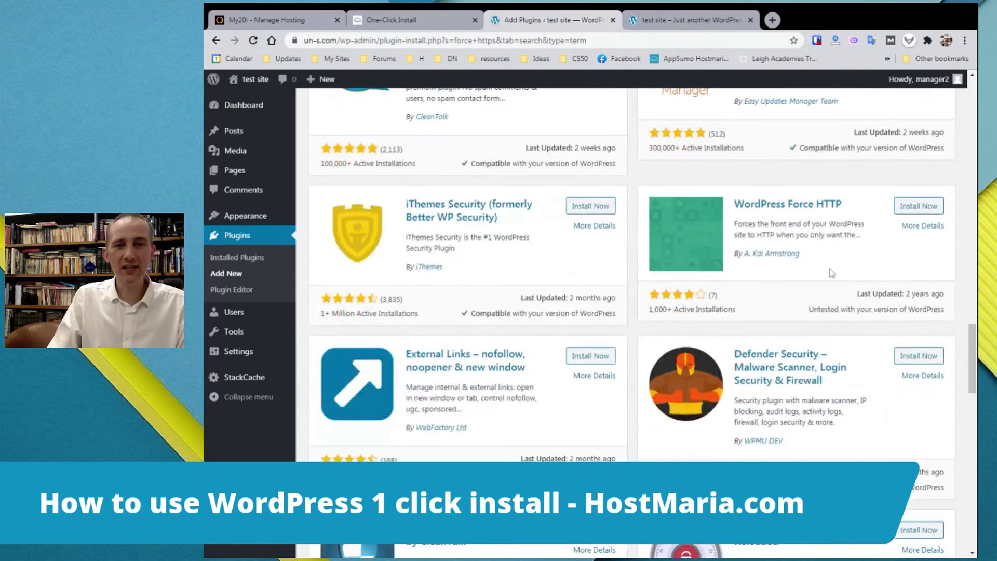
pyautogui.moveTo(930, 294); pyautogui.dragTo(855, 293)
pyautogui.doubleClick(920, 294)
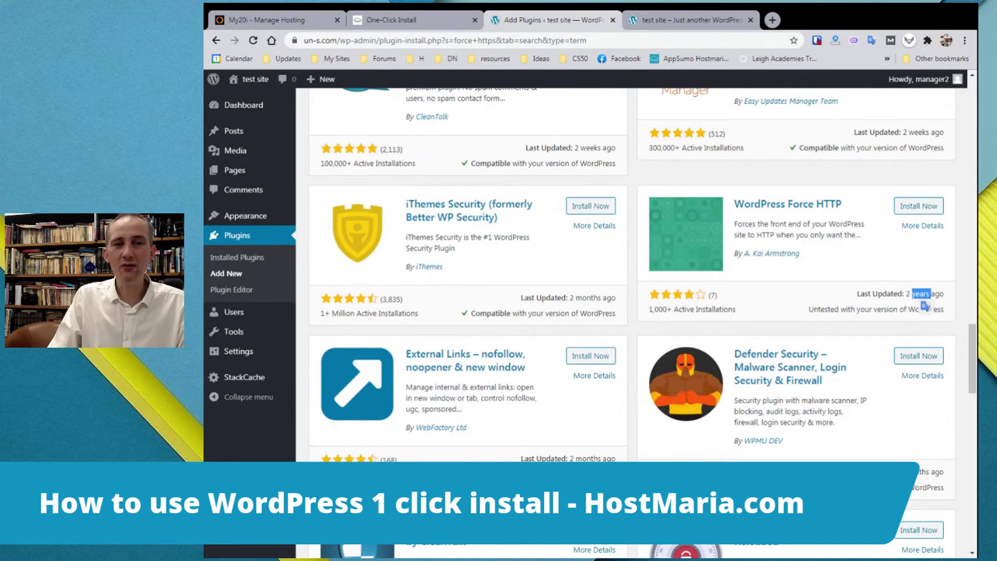
# Install and activate the WordPress Force HTTP plugin
pyautogui.click(917, 206)
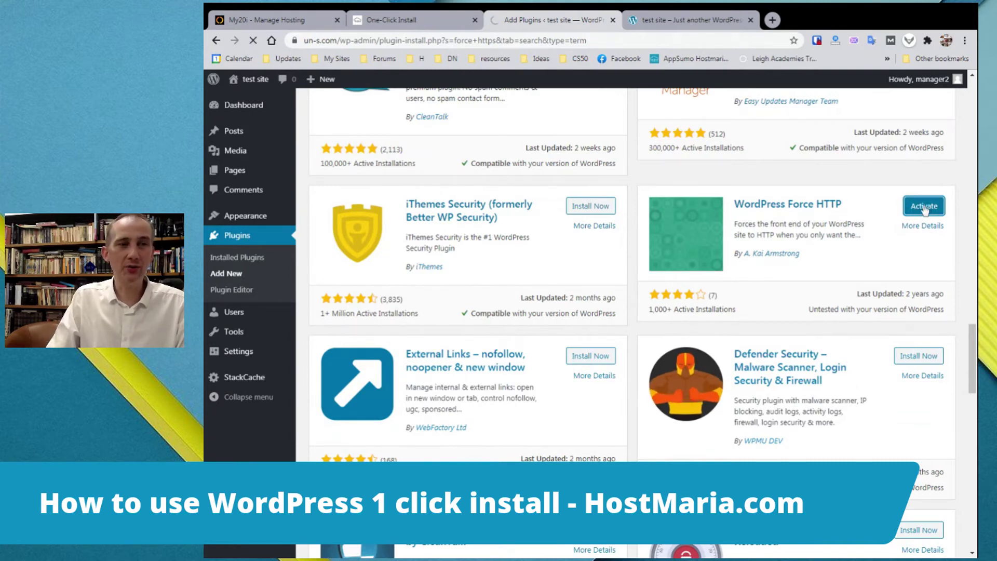
pyautogui.click(925, 207)
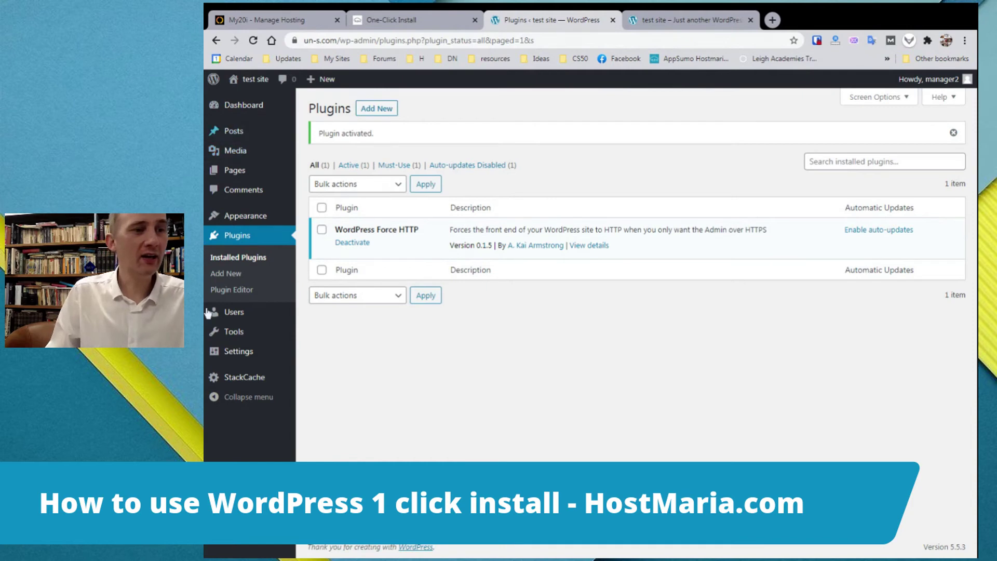
pyautogui.moveTo(257, 218)
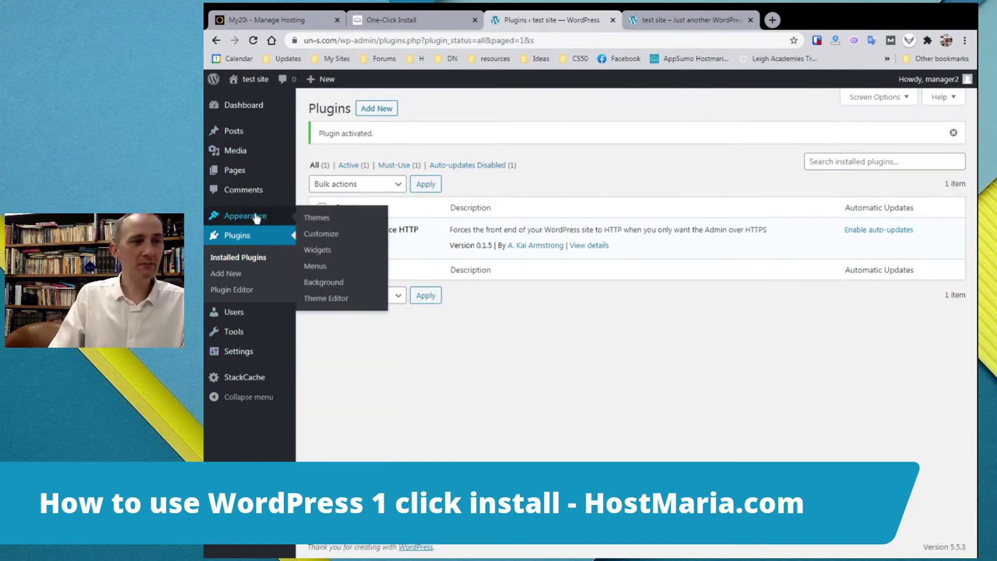
pyautogui.click(303, 219)
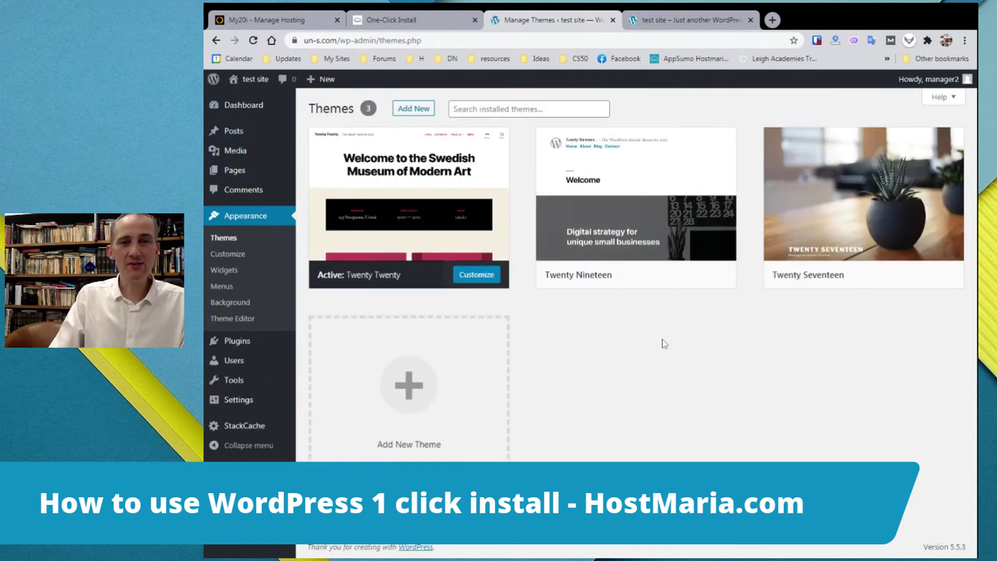
# Delete the Twenty Nineteen theme with confirmation, then return to the Plugins list
pyautogui.click(695, 229)
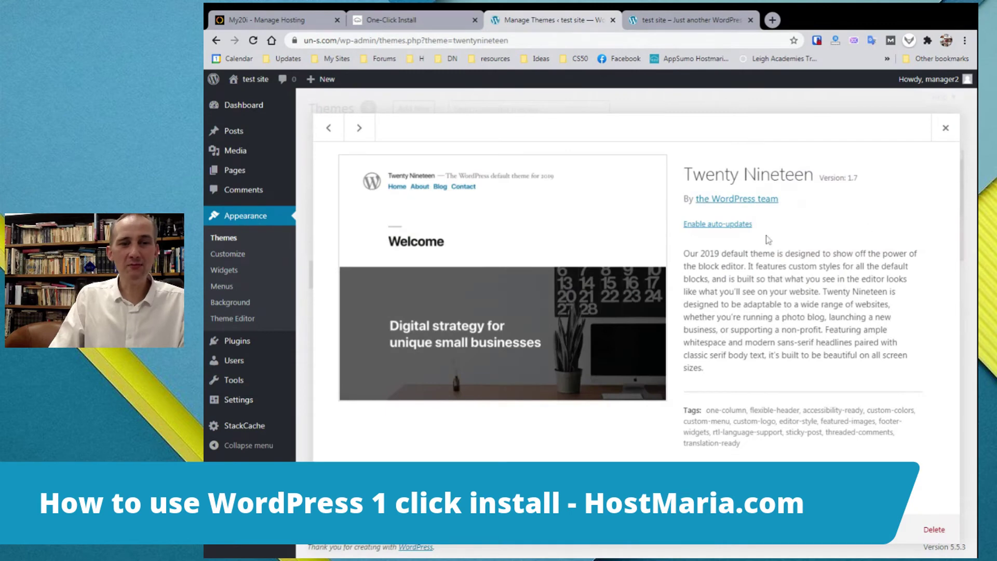
pyautogui.click(930, 529)
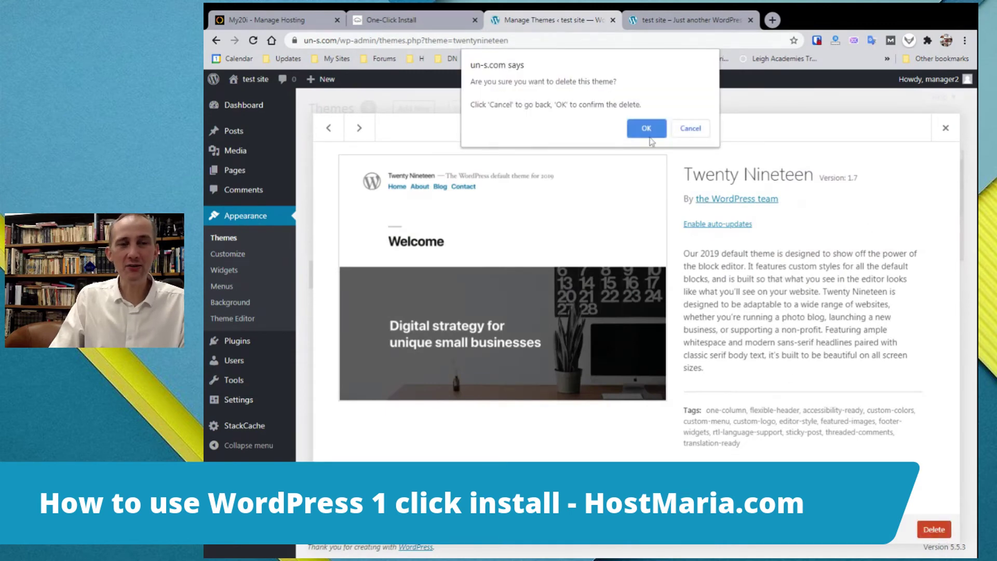
pyautogui.click(648, 130)
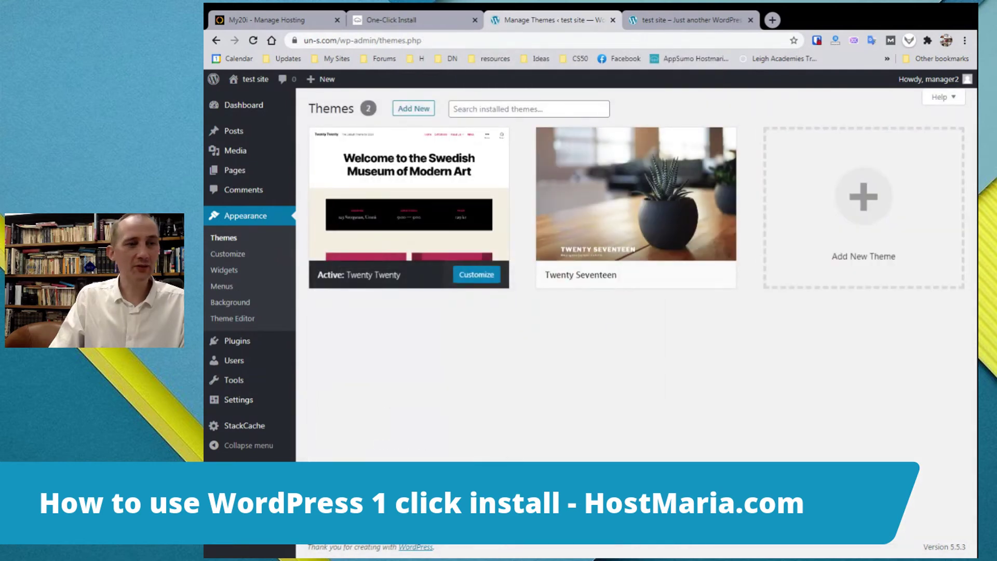
pyautogui.click(238, 347)
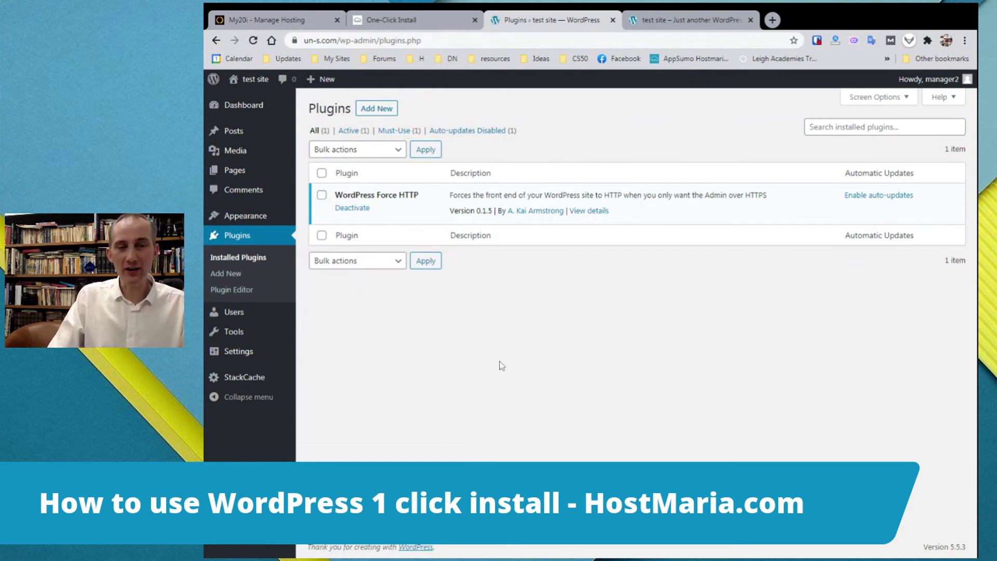
# Search plugins for 'cache enabler', then install and activate the Cache Enabler plugin
pyautogui.click(375, 110)
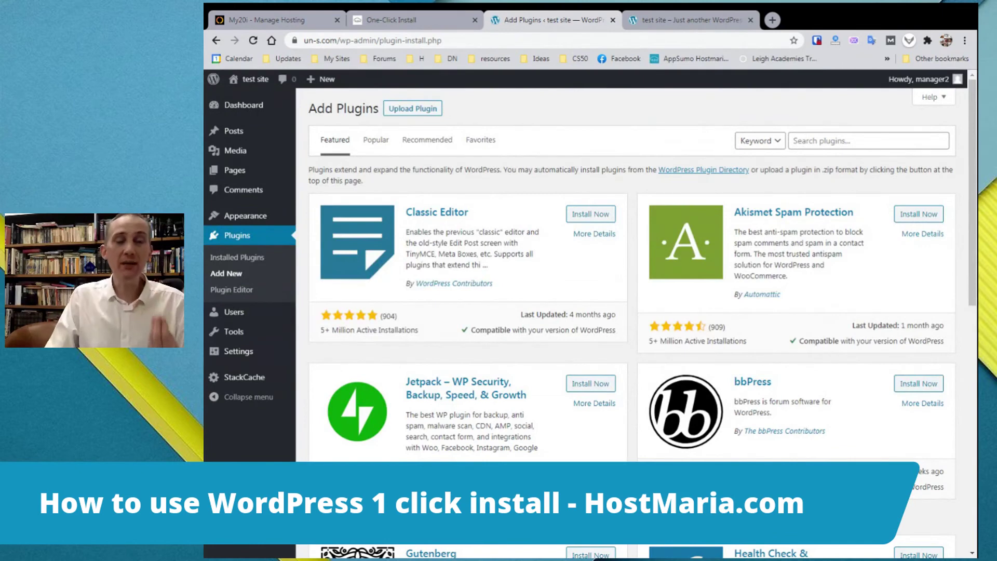
pyautogui.click(830, 140)
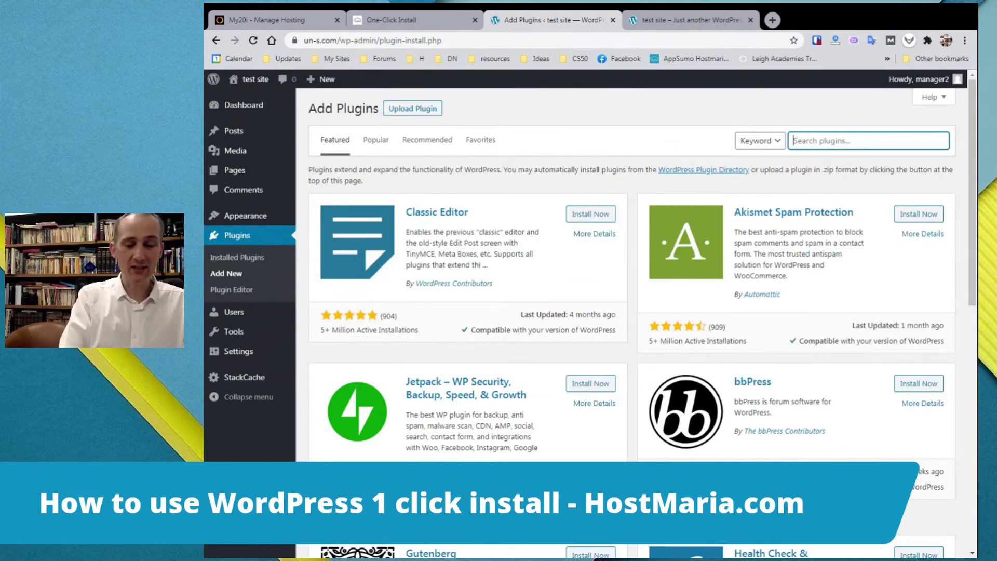
pyautogui.write('cacje')
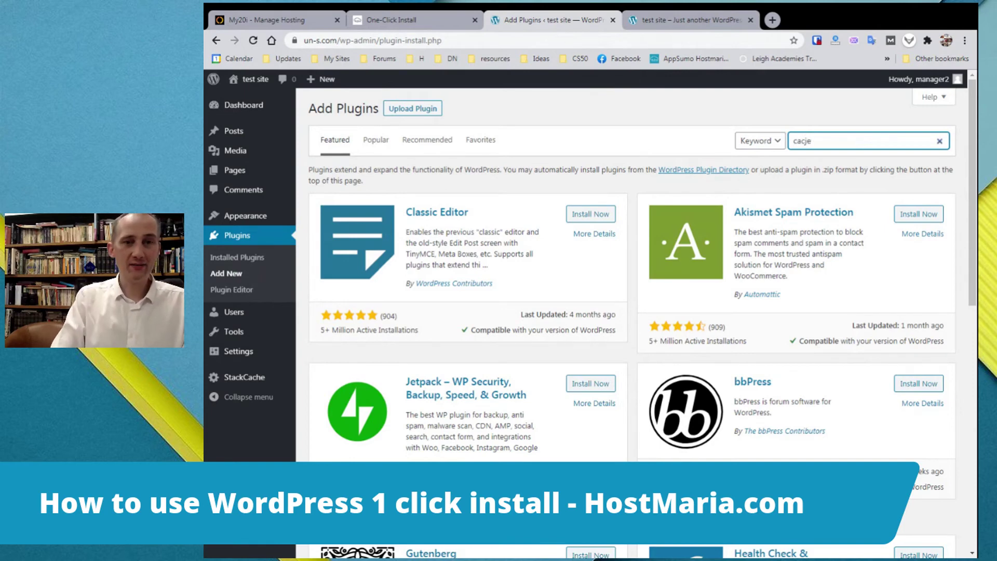
pyautogui.press('BackSpace')
pyautogui.press('BackSpace')
pyautogui.write('he enabler')
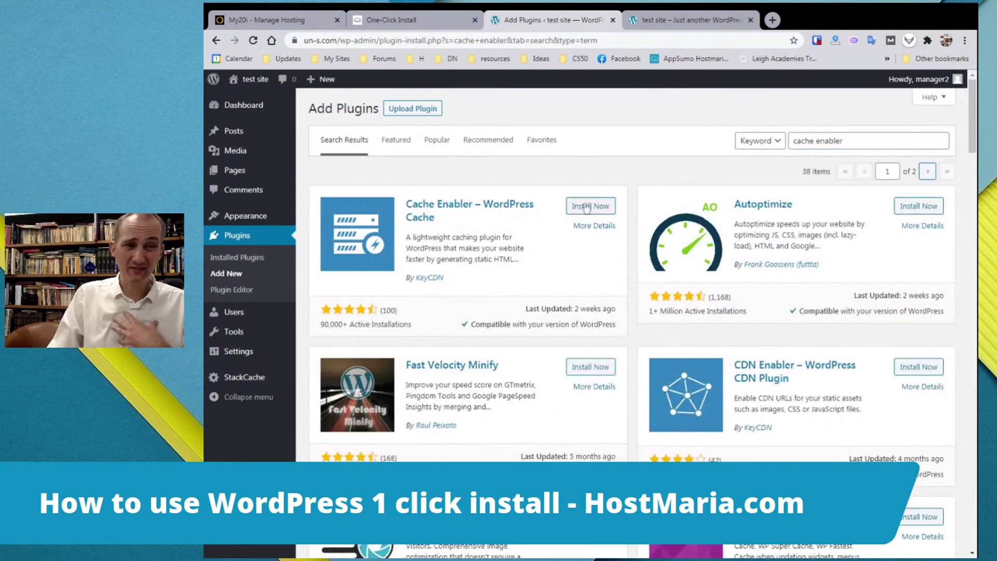
pyautogui.click(587, 206)
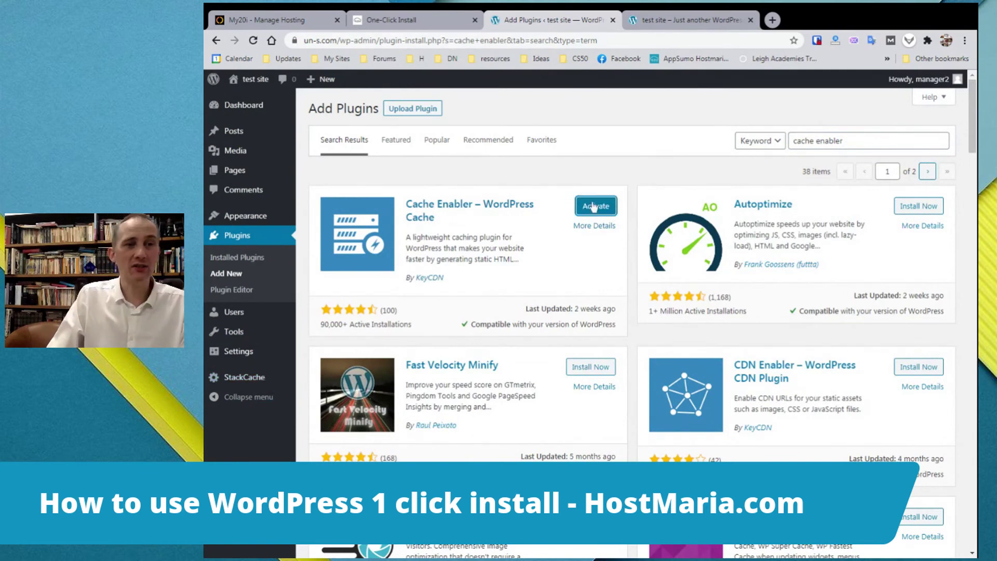
pyautogui.click(596, 207)
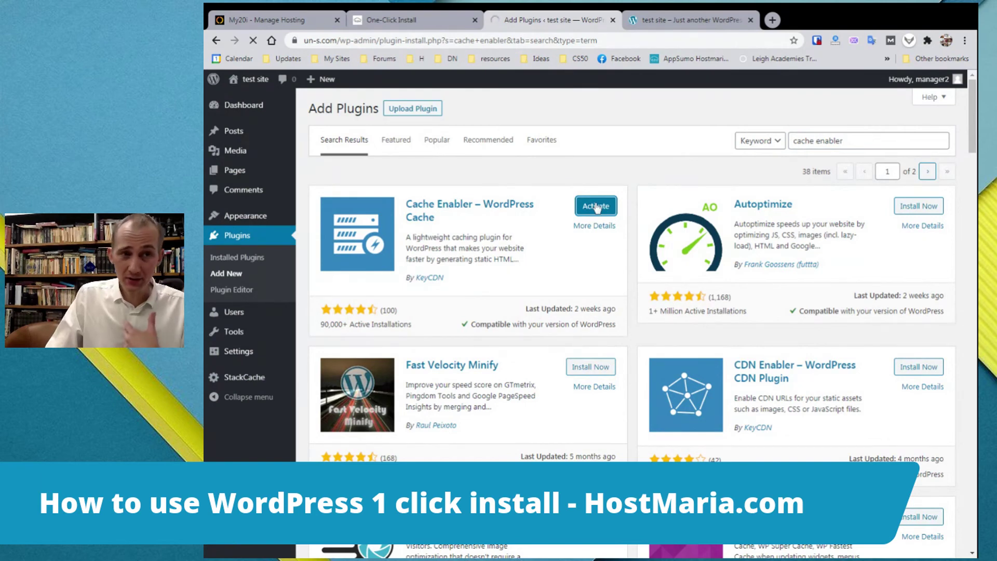
pyautogui.click(234, 378)
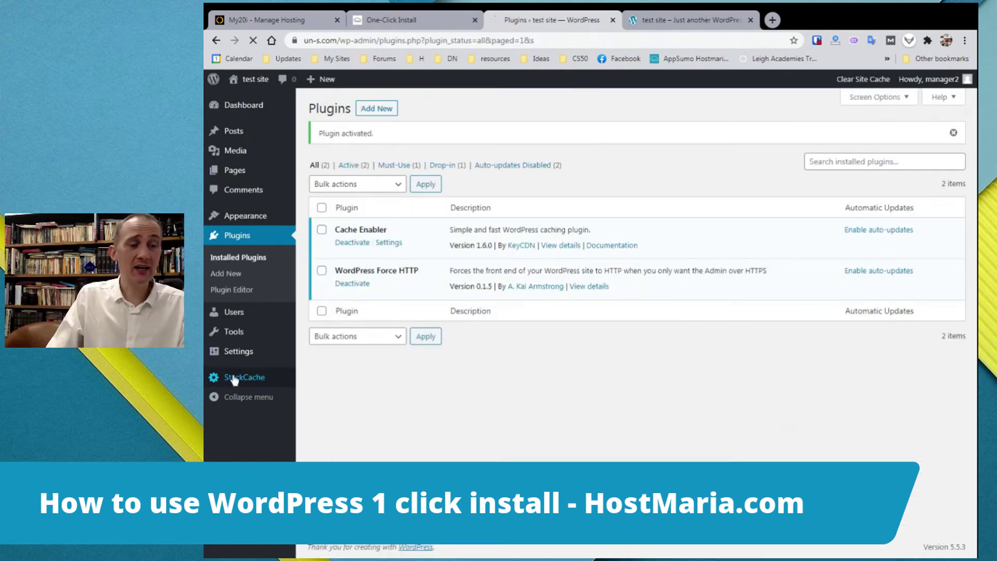
# Disable automatic WordPress core updates and StackCache, and save the StackCache settings
pyautogui.scroll(-2, 535, 250)
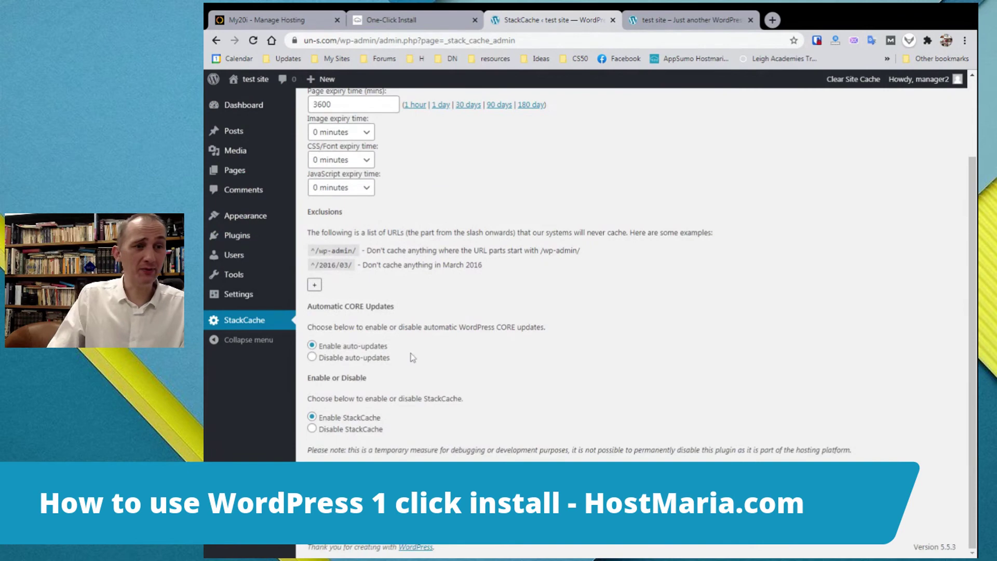
pyautogui.click(332, 358)
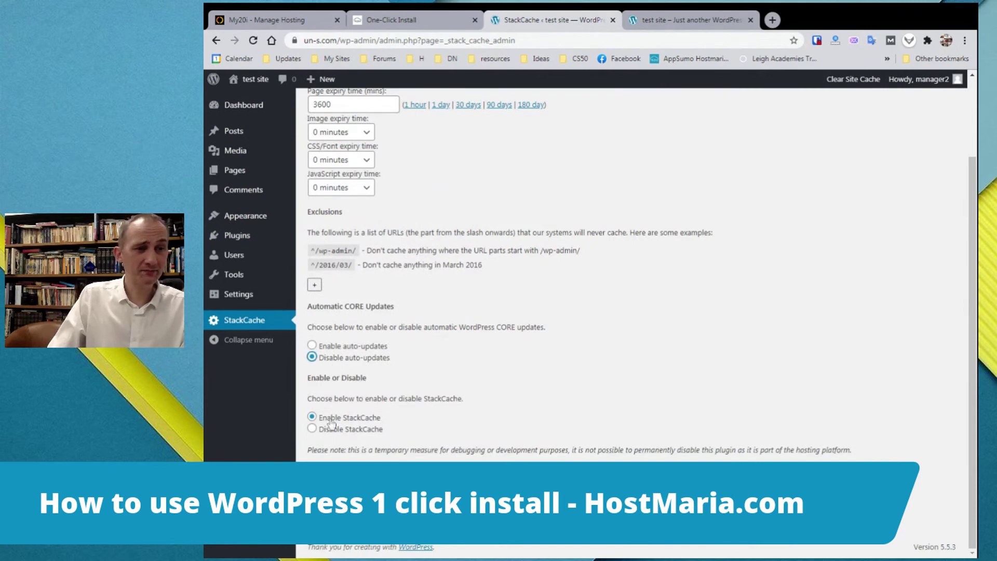
pyautogui.click(321, 431)
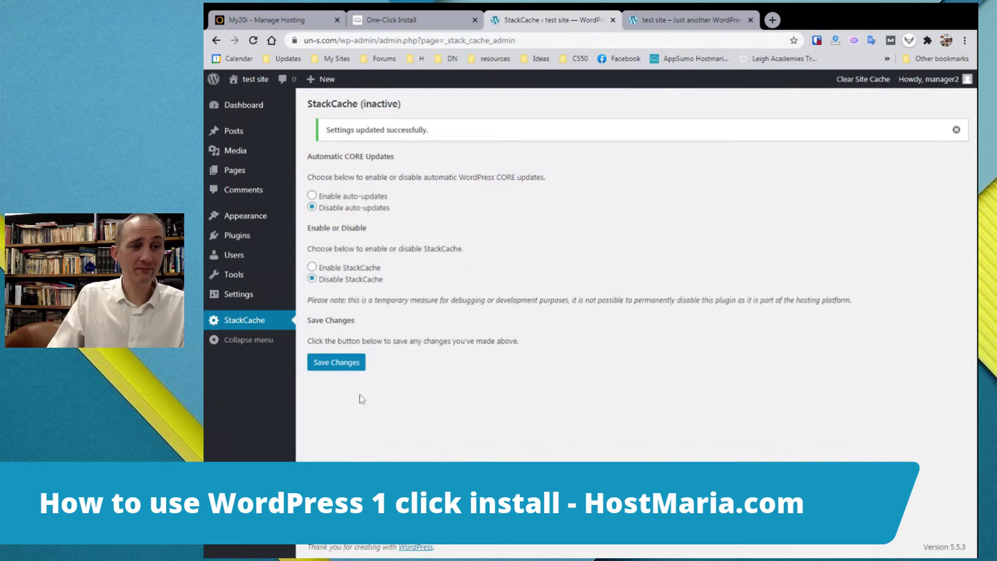
pyautogui.click(335, 363)
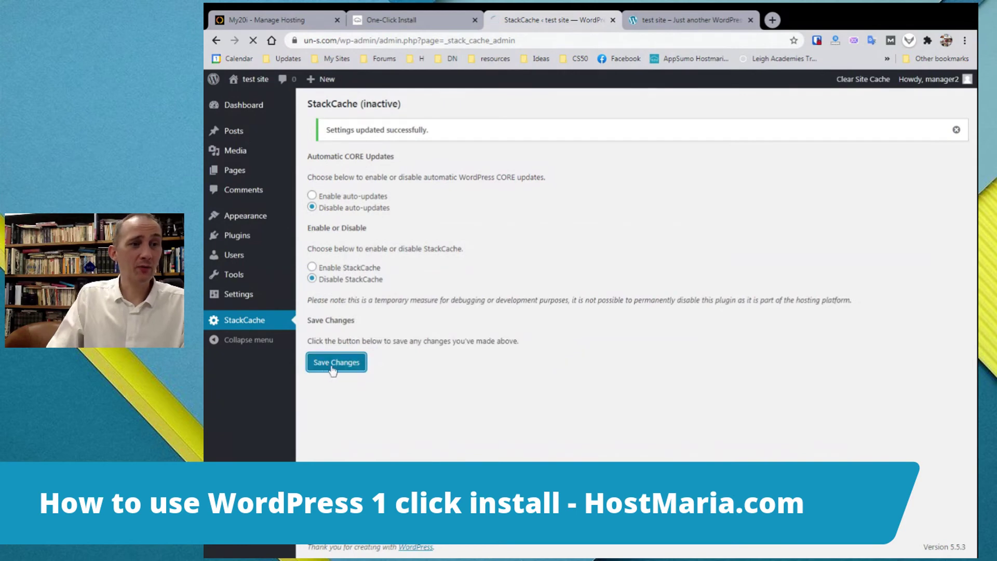
# Turn on Cache Enabler's post, comment and plugin cache clearing plus HTML minification, then view the live site
pyautogui.click(233, 243)
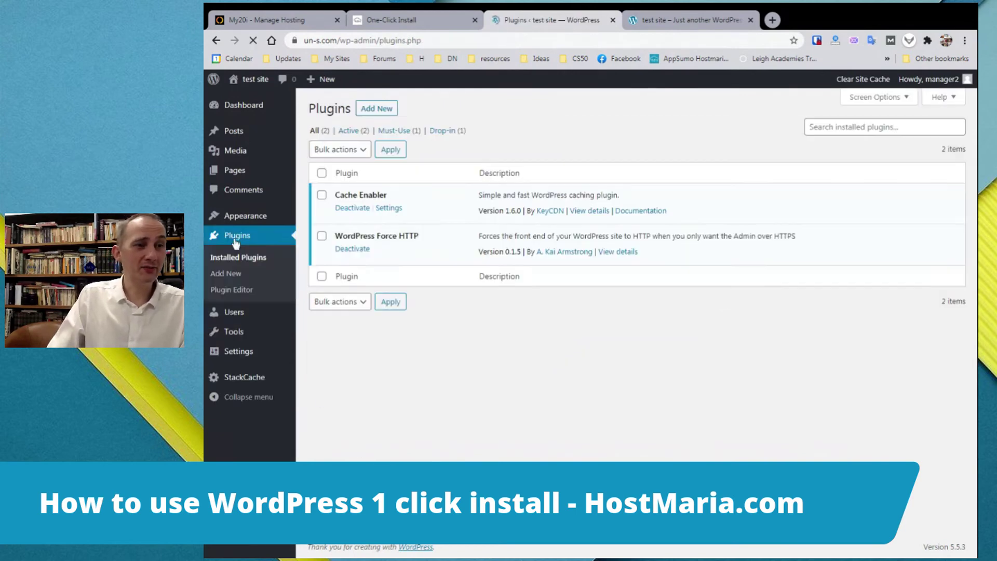
pyautogui.click(389, 208)
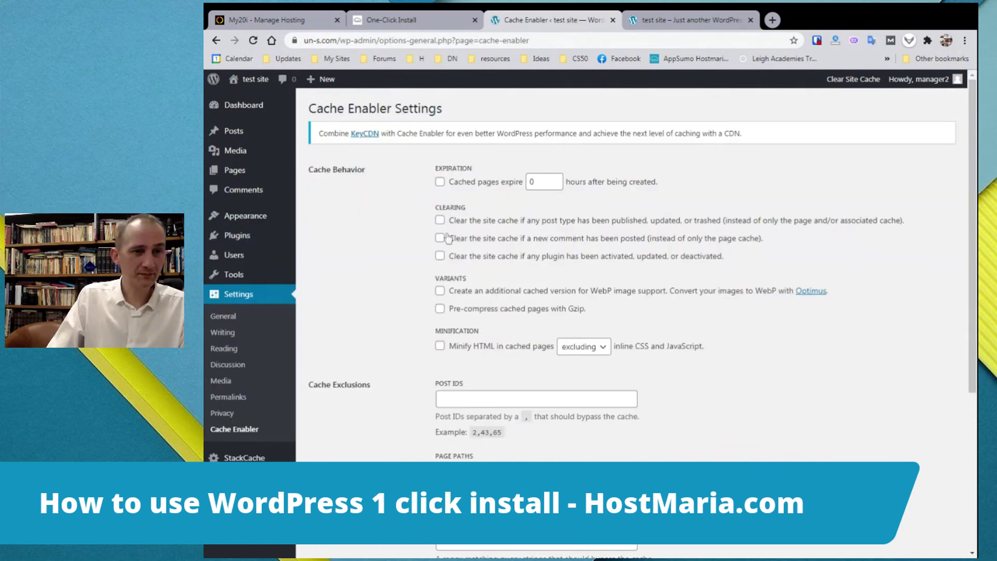
pyautogui.click(440, 221)
pyautogui.click(440, 237)
pyautogui.click(440, 256)
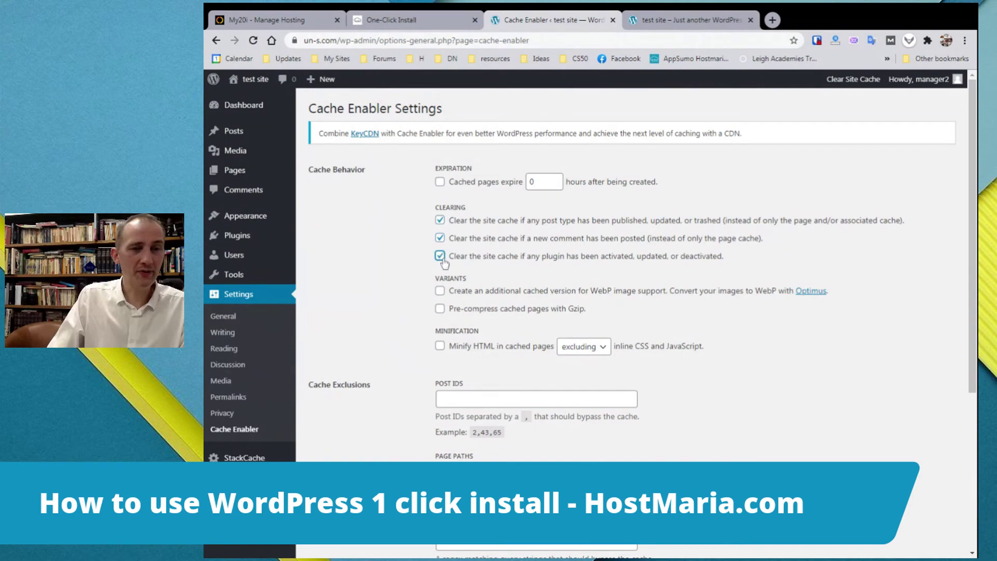
pyautogui.click(439, 346)
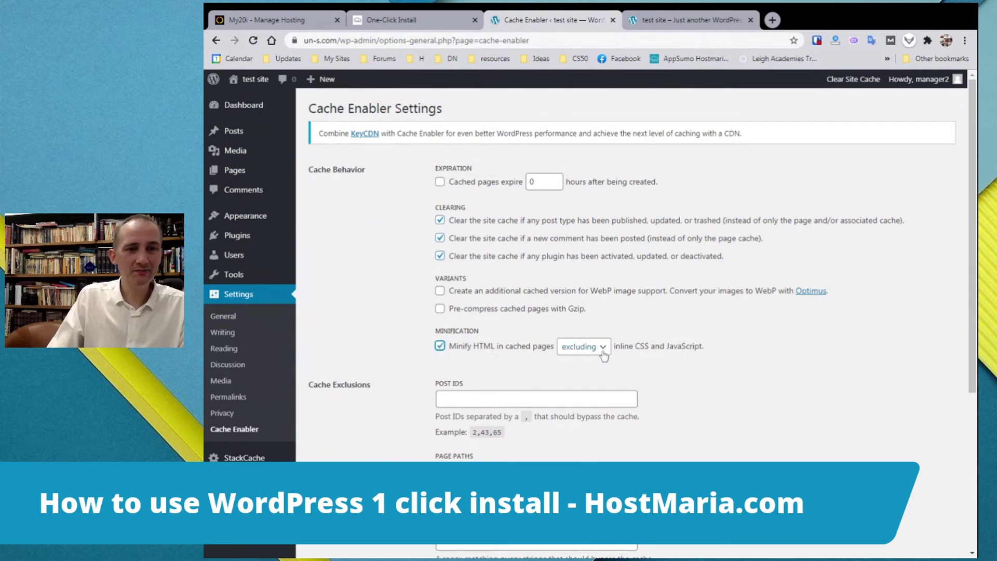
pyautogui.scroll(-3, 842, 370)
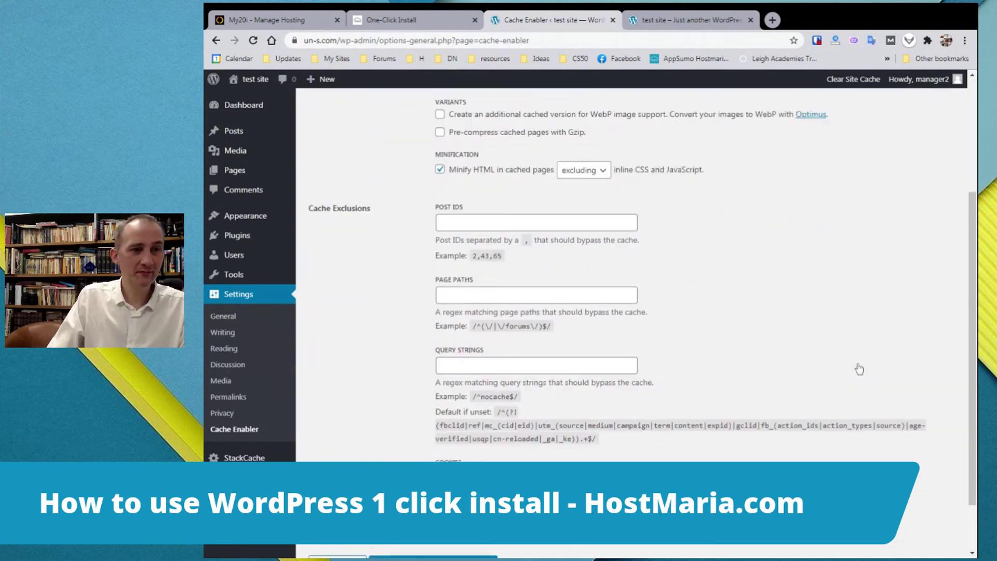
pyautogui.scroll(2, 859, 368)
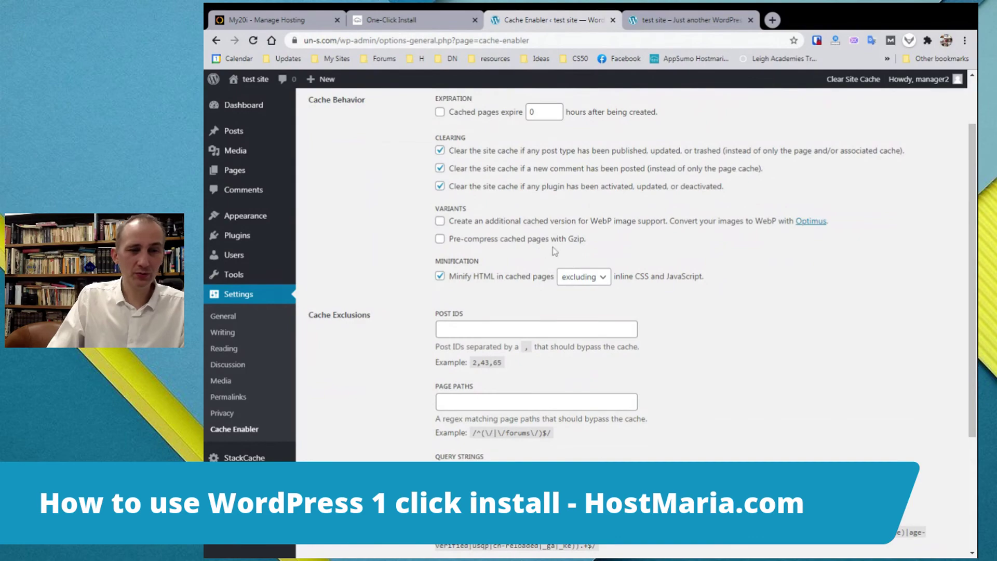
pyautogui.scroll(-3, 811, 353)
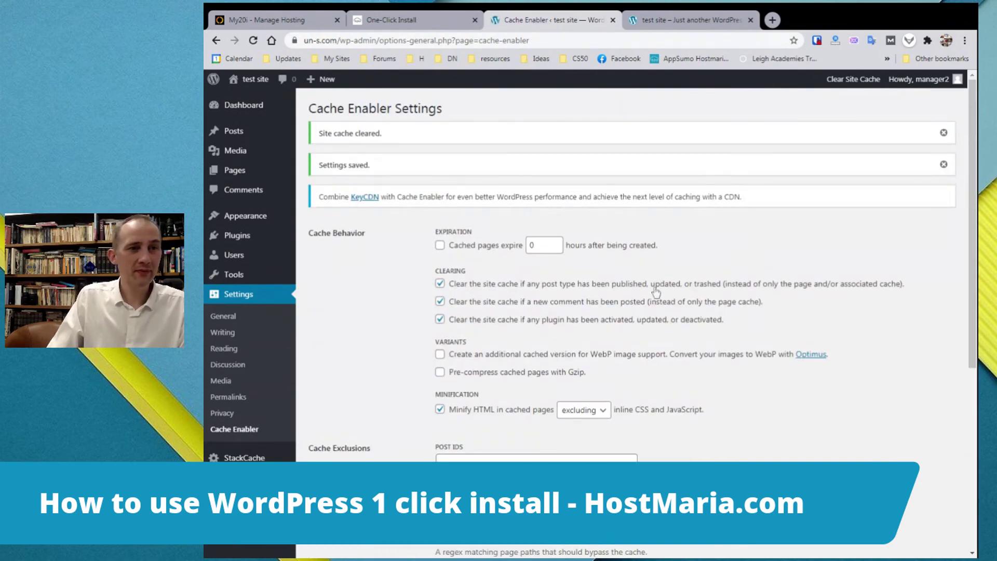
pyautogui.scroll(3, 615, 274)
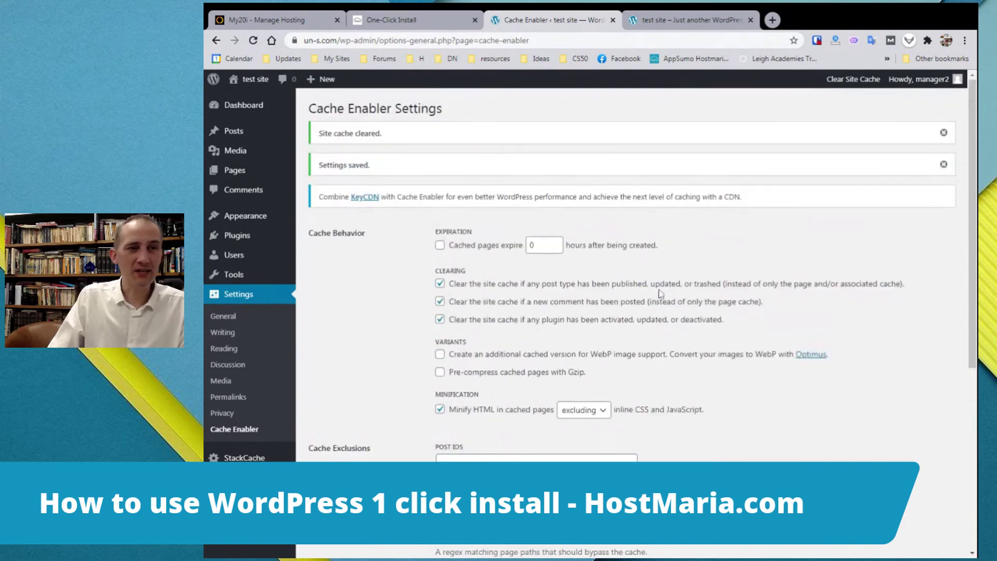
pyautogui.click(261, 86)
# Open the live site's Sample Page from the header and look over its introductory text
pyautogui.scroll(-7, 711, 312)
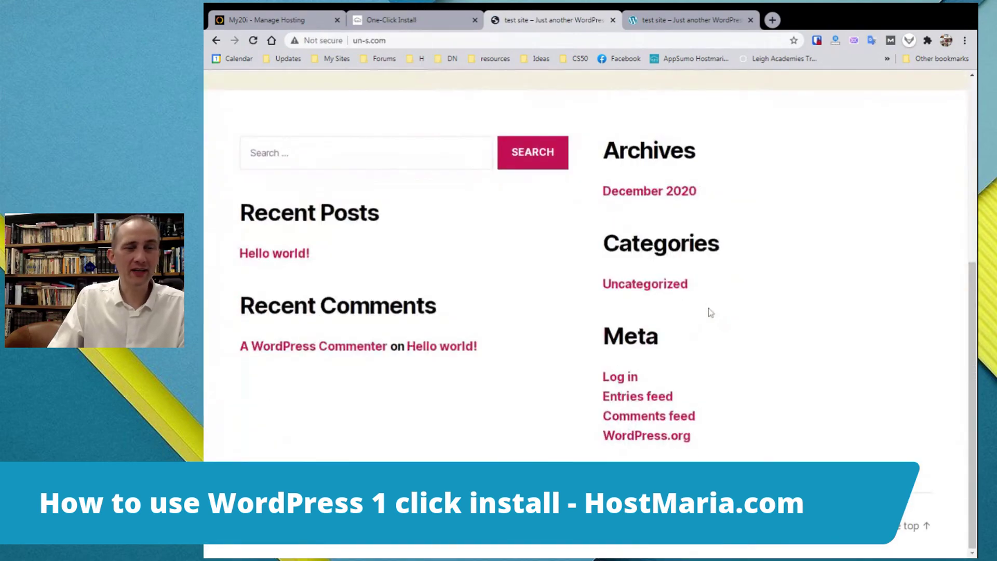
pyautogui.scroll(7, 712, 315)
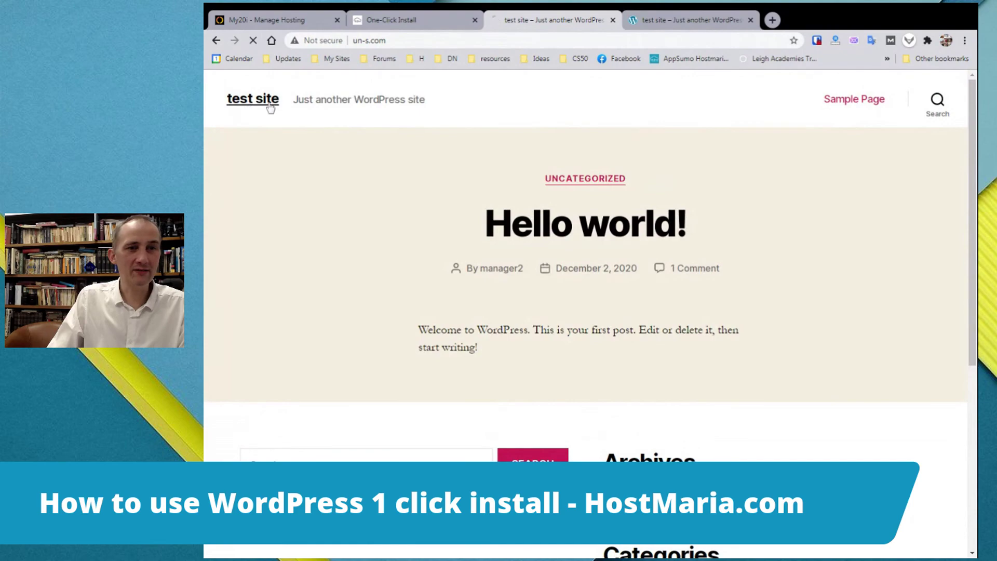
pyautogui.click(854, 99)
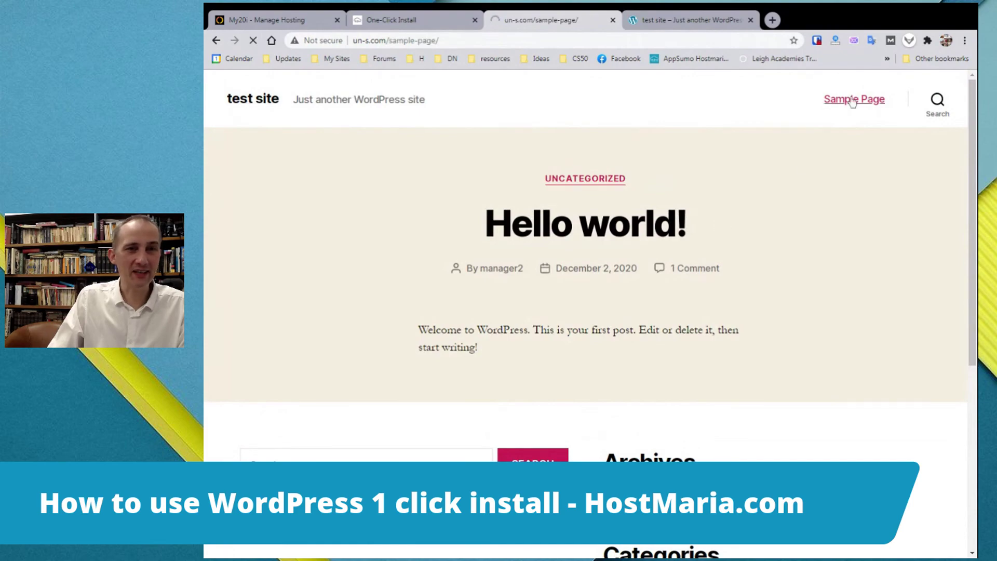
pyautogui.scroll(-10, 703, 372)
pyautogui.scroll(10, 703, 371)
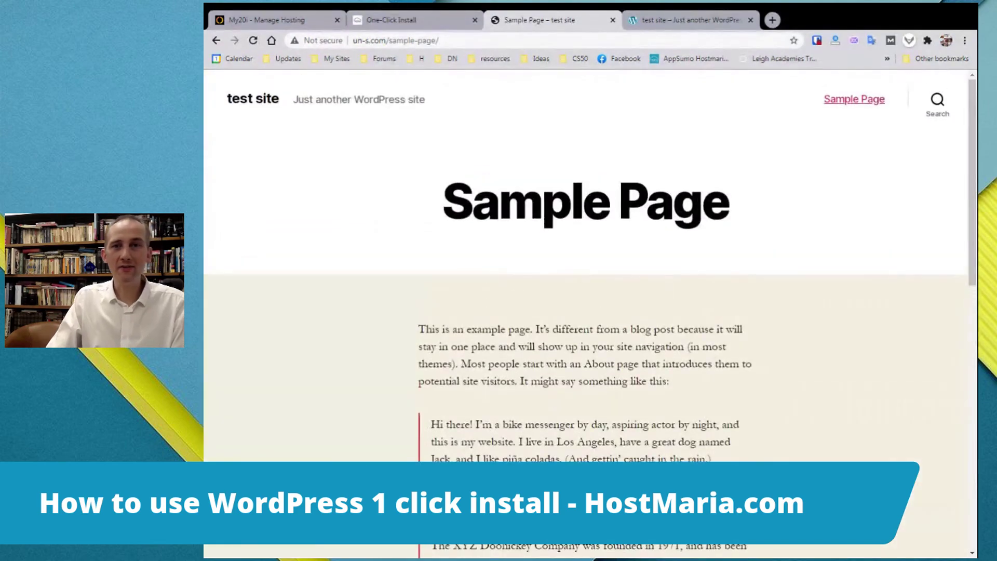